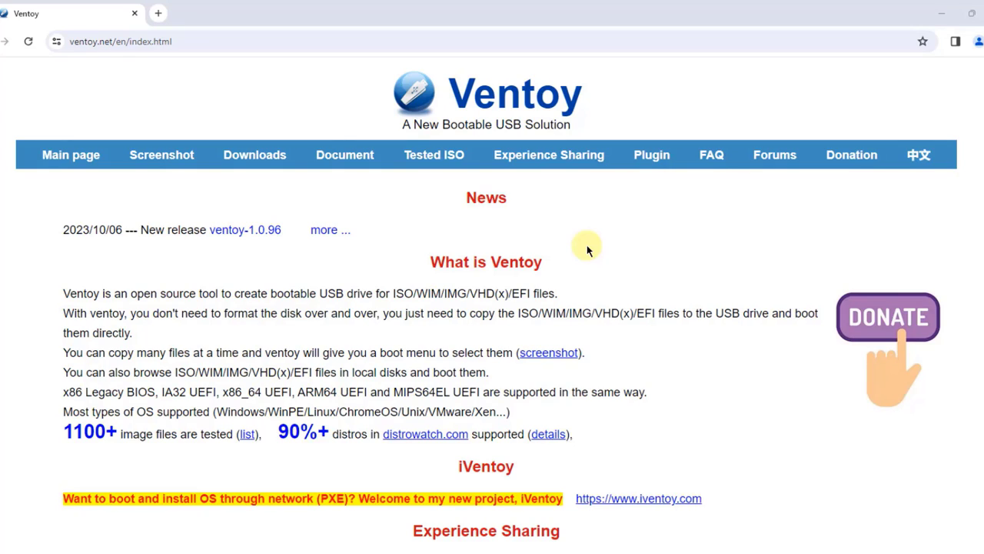
Select the Ventoy site's address and scroll down the home page
drag(264, 41, 22, 37)
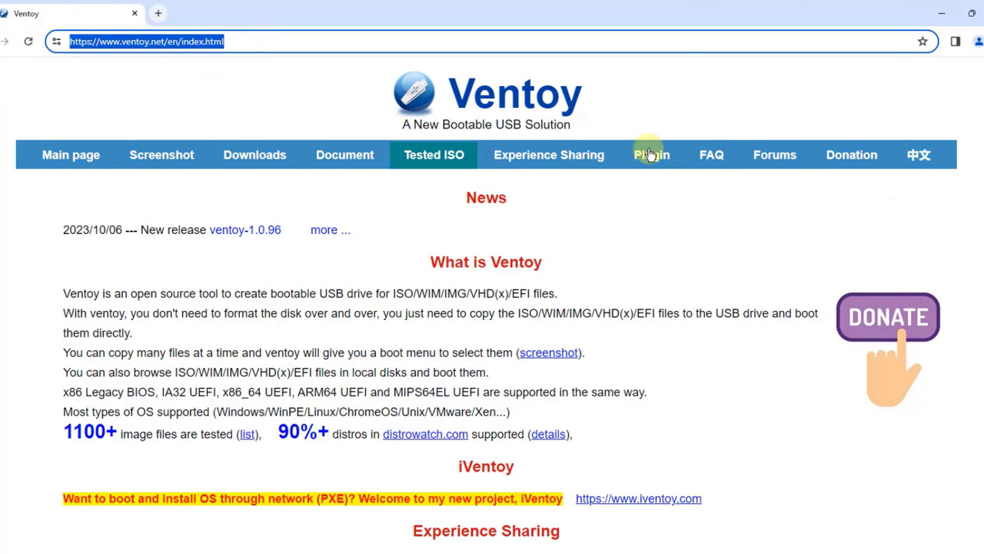
scroll(666, 187, down, 7)
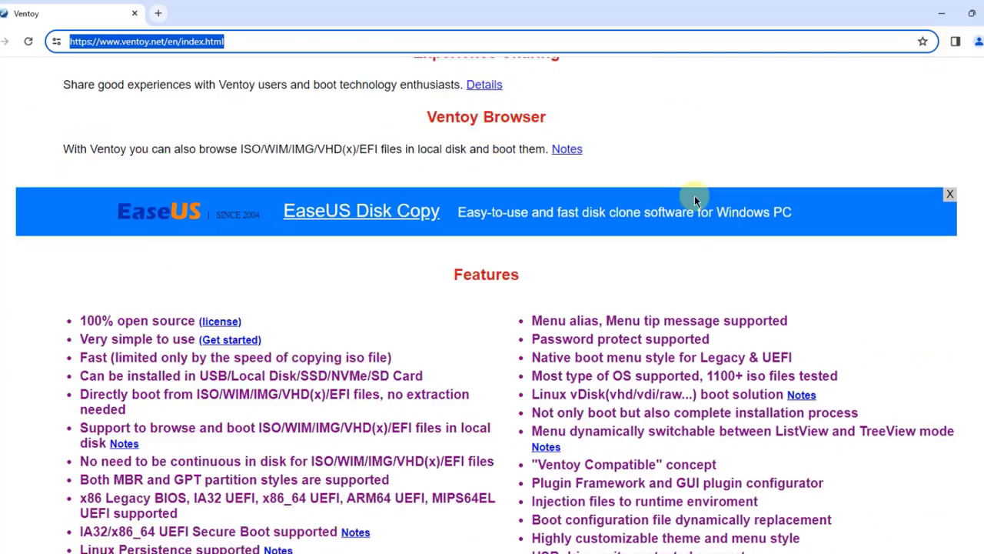
scroll(697, 202, down, 1)
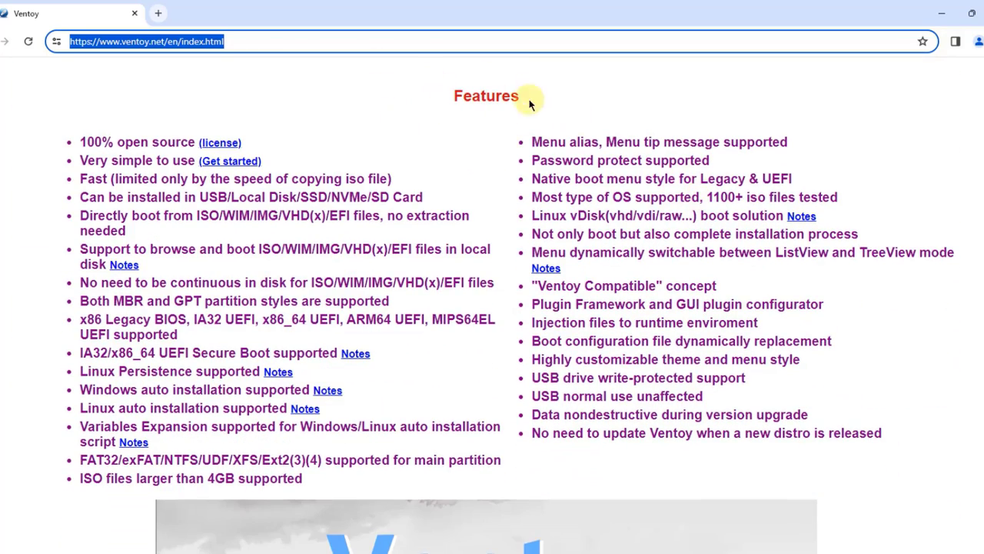
scroll(919, 301, down, 6)
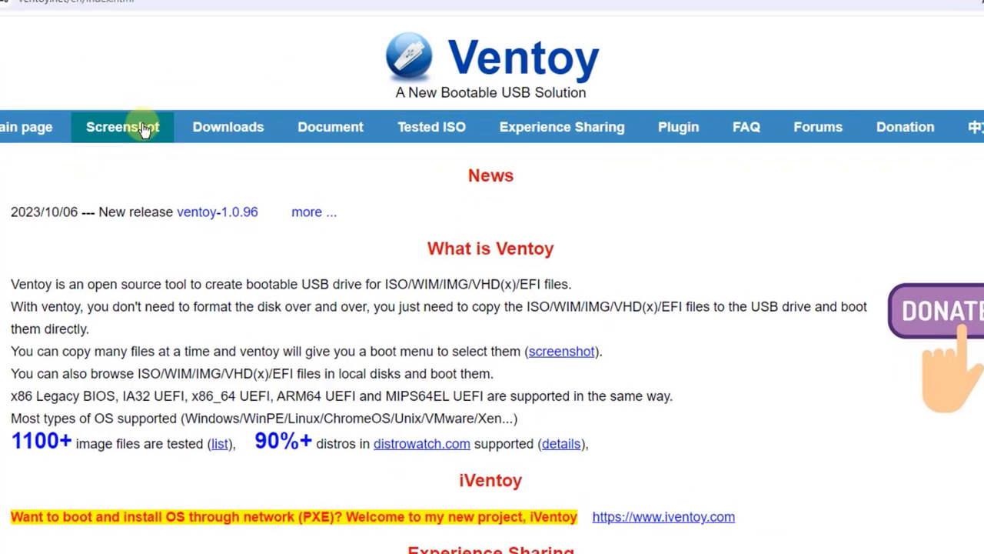
Open the Screenshot page and browse the Ventoy boot menu examples
click(179, 156)
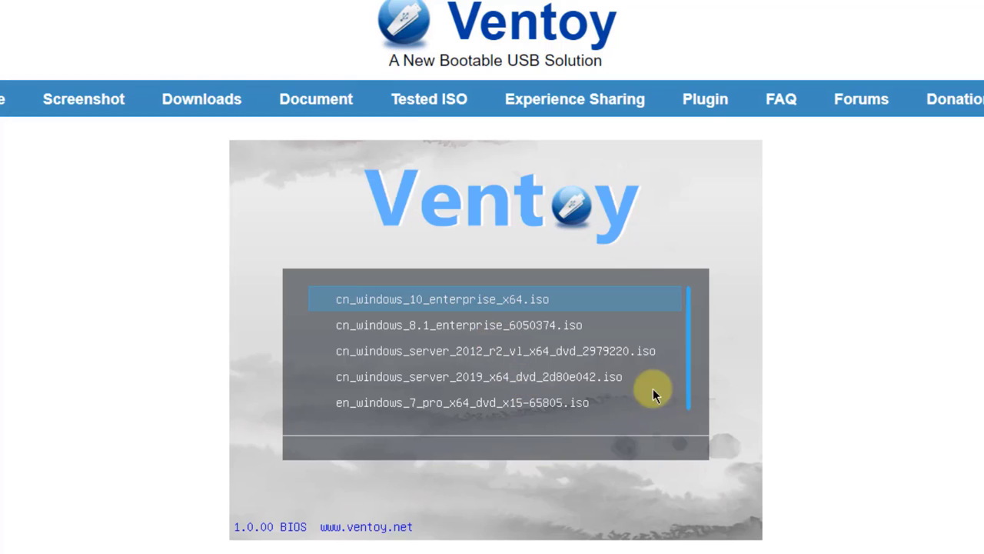
scroll(742, 410, down, 7)
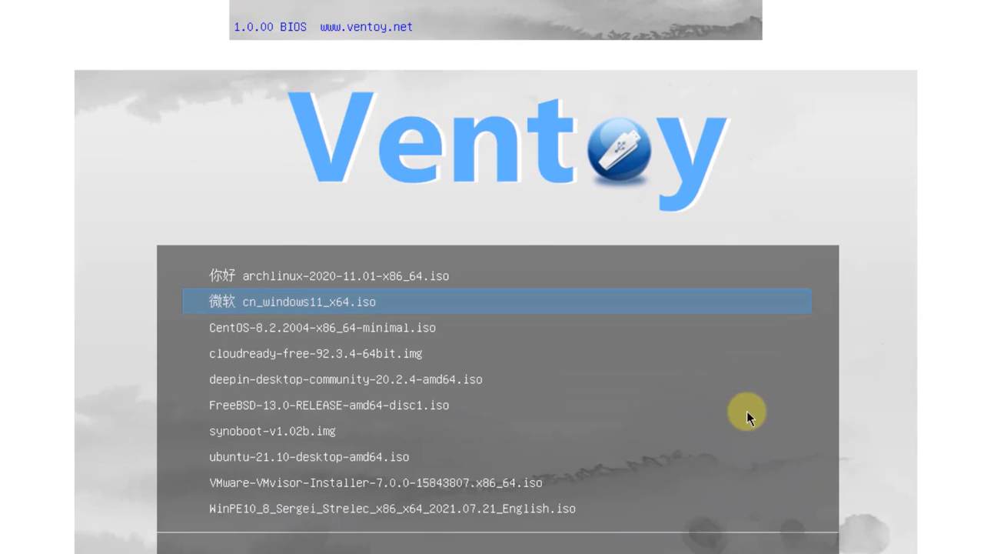
scroll(747, 410, up, 4)
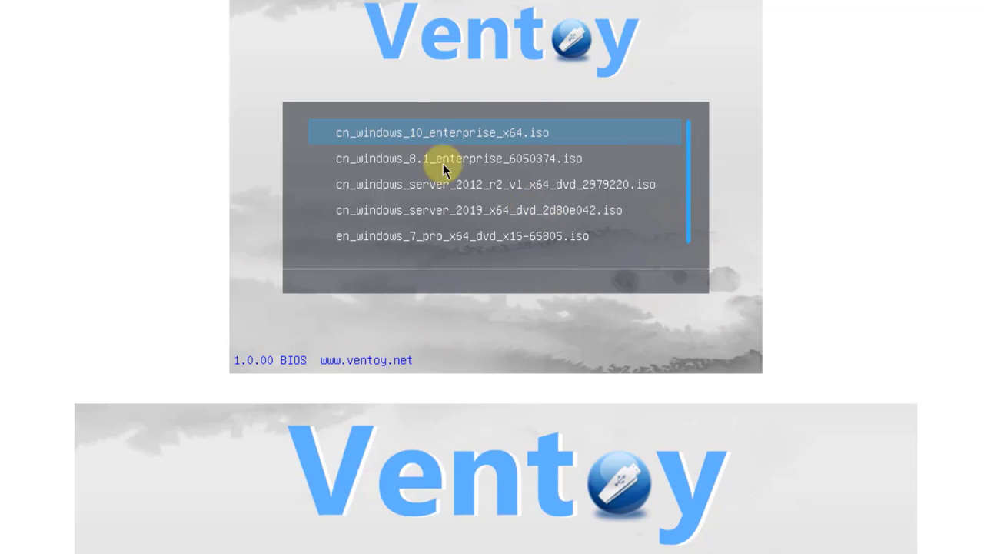
scroll(813, 331, down, 4)
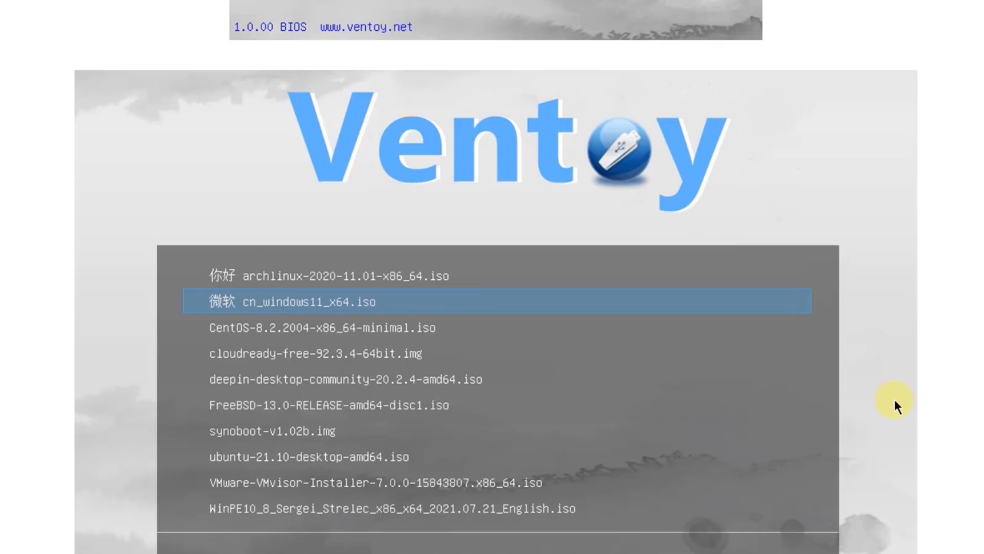
scroll(894, 399, down, 8)
scroll(969, 448, down, 20)
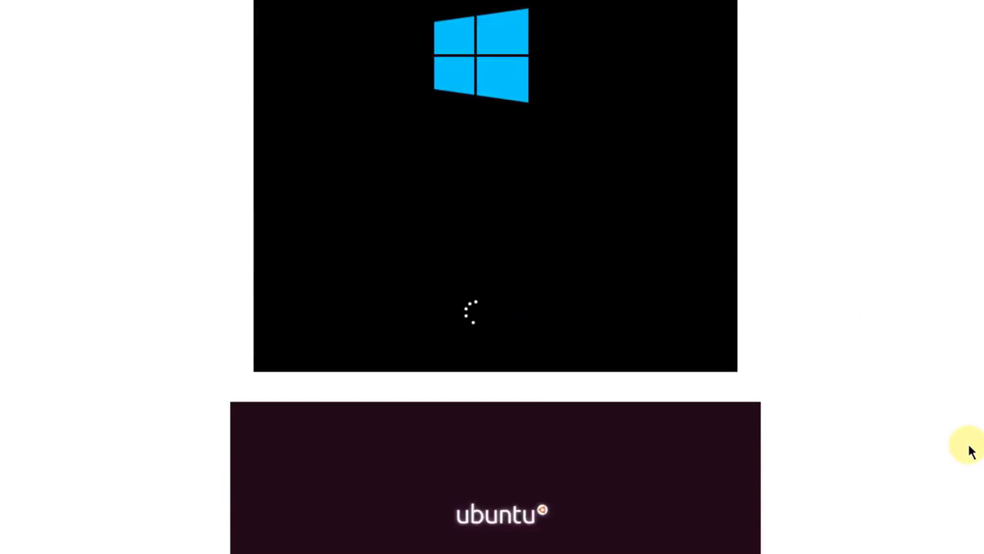
scroll(969, 448, down, 15)
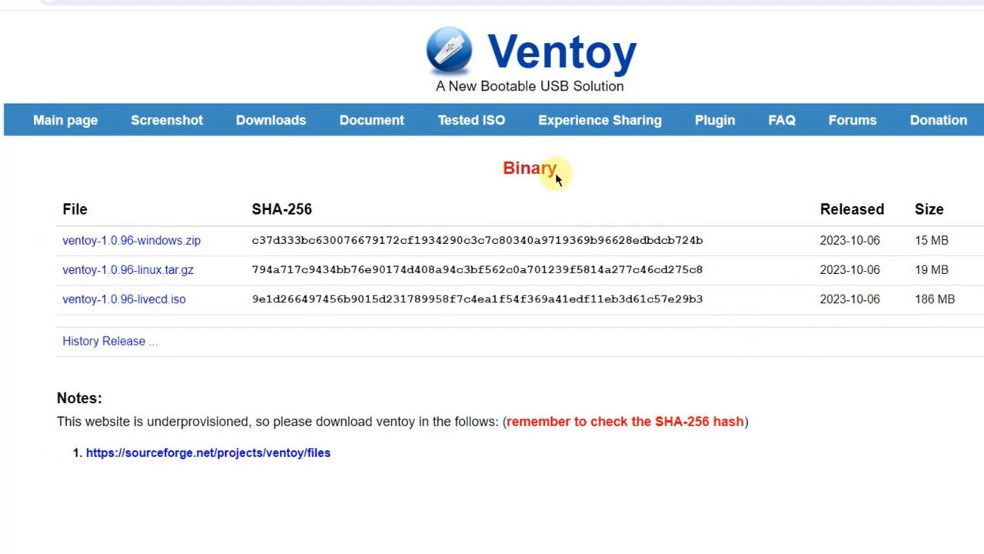
Download ventoy-1.0.96-windows.zip from the SourceForge file list
click(174, 241)
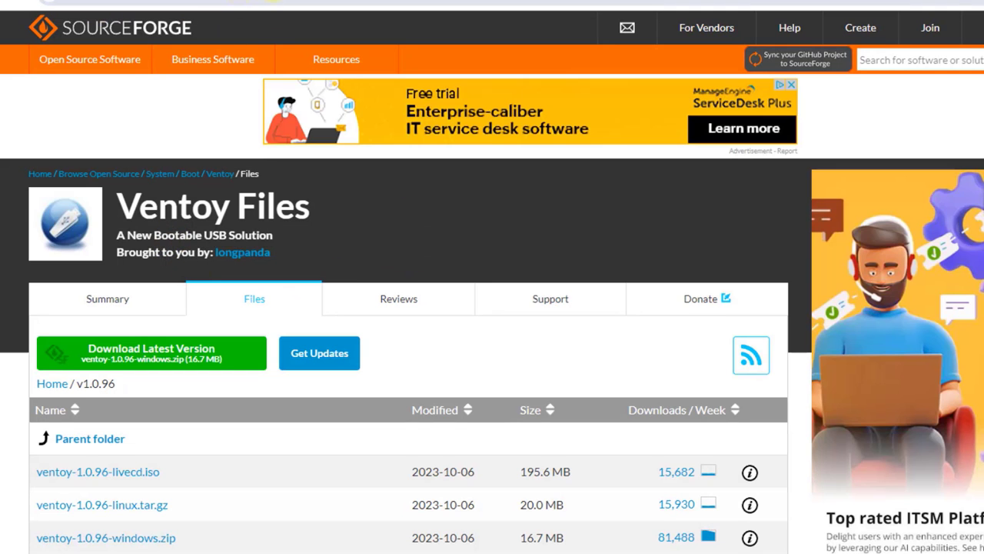
scroll(257, 380, down, 3)
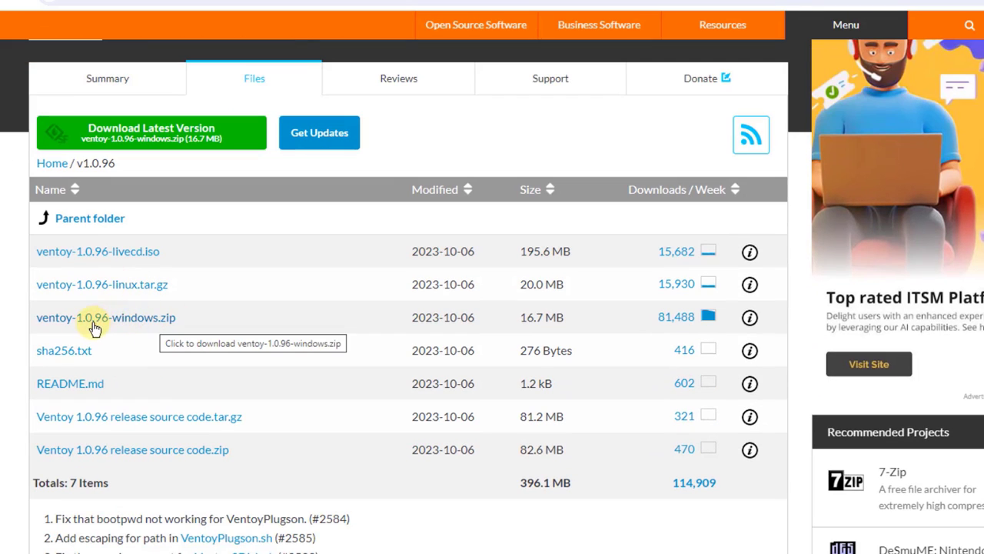
click(156, 320)
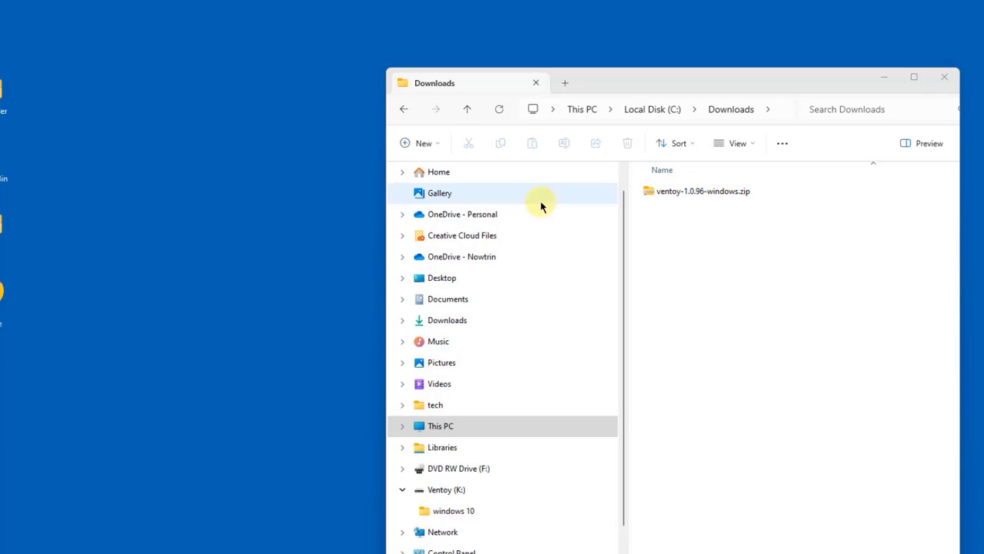
Extract ventoy-1.0.96-windows.zip onto the desktop and close the Explorer windows
drag(687, 194, 252, 162)
click(278, 169)
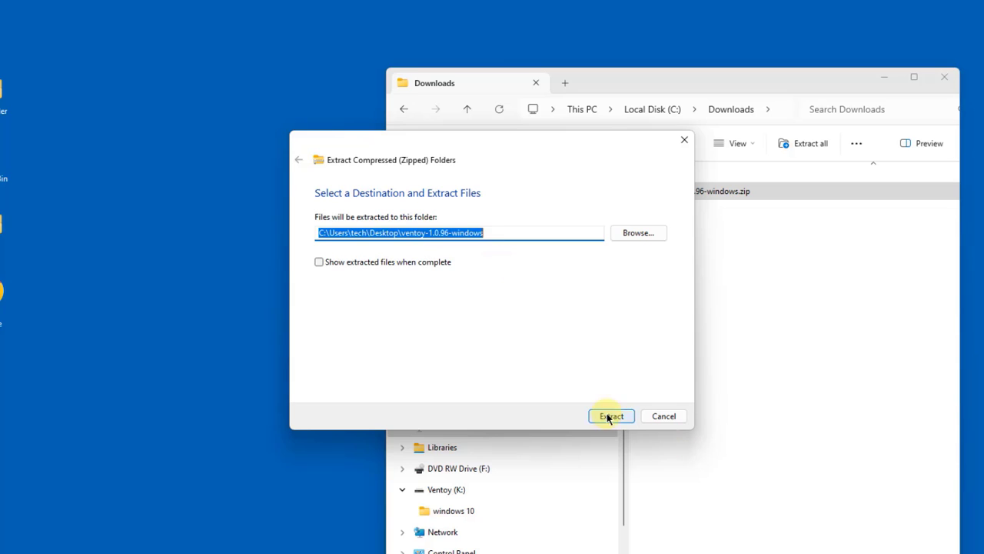
click(611, 417)
click(944, 77)
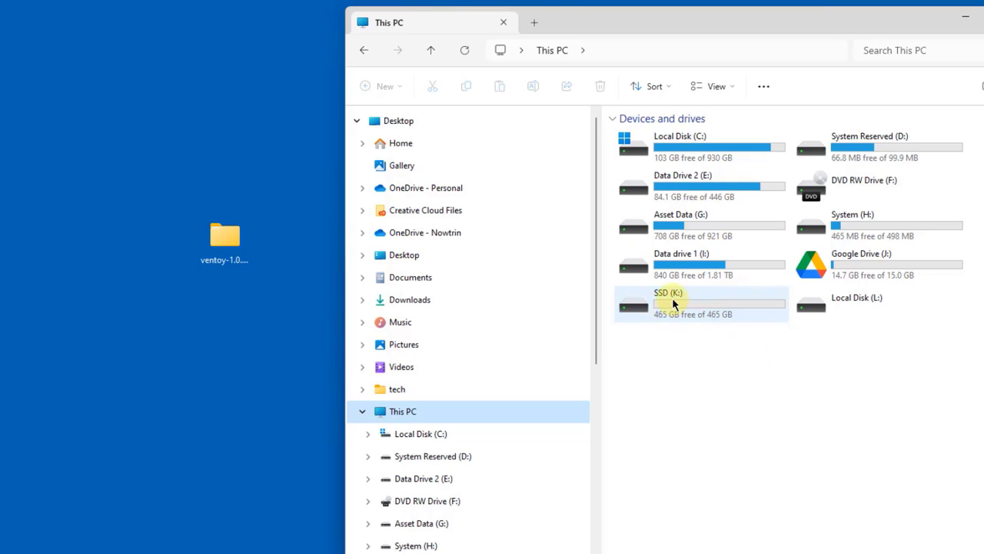
key(super+d)
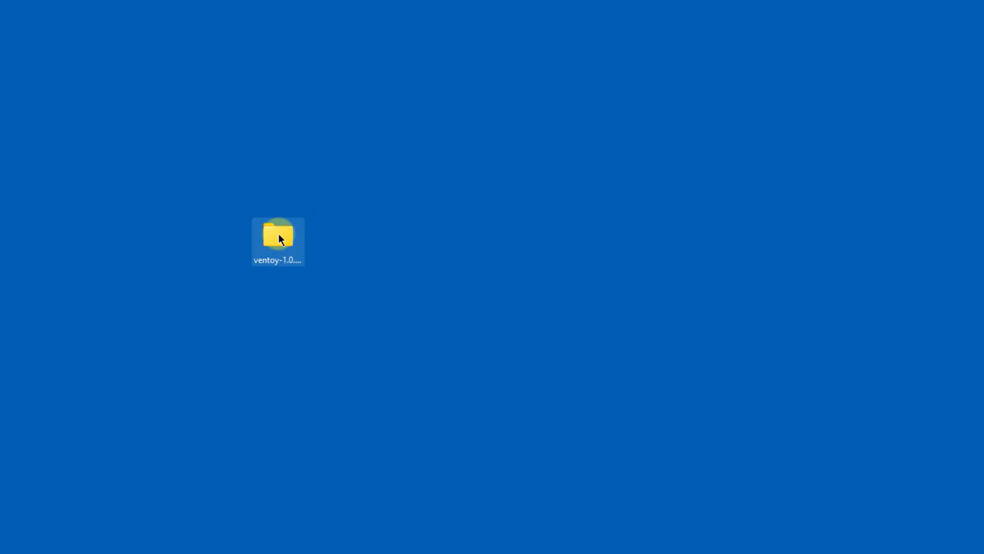
Launch Ventoy2Disk.exe from the extracted ventoy-1.0.96 folder
double_click(281, 239)
double_click(279, 151)
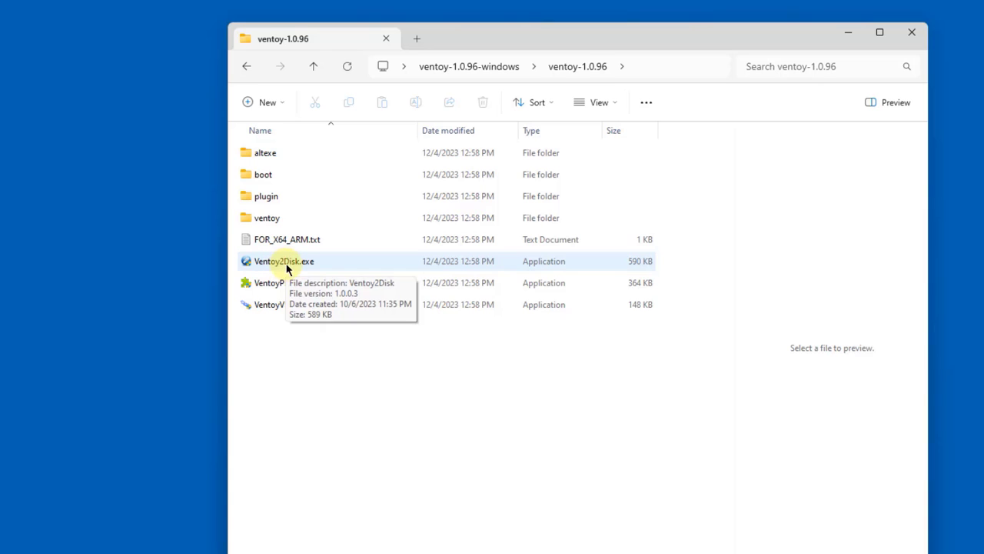
double_click(315, 266)
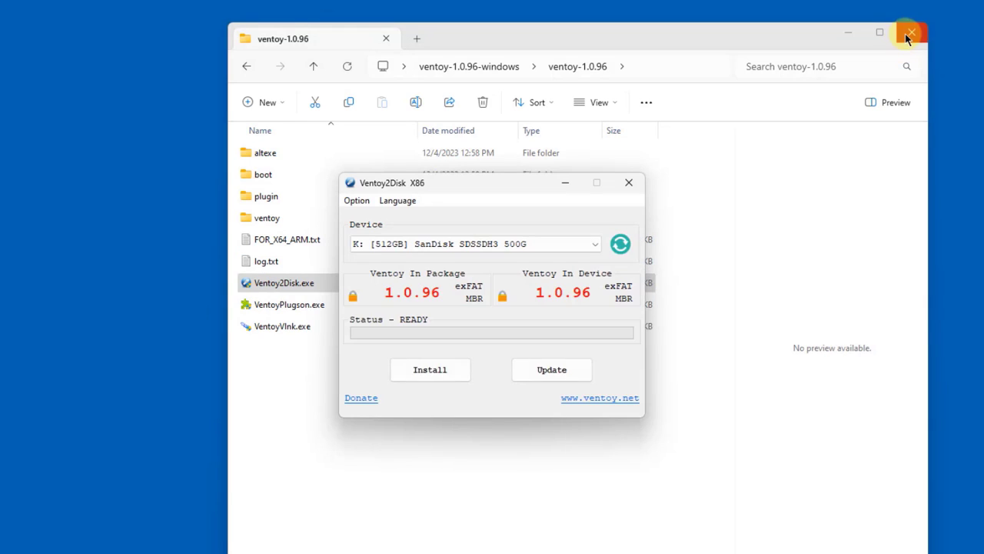
click(912, 31)
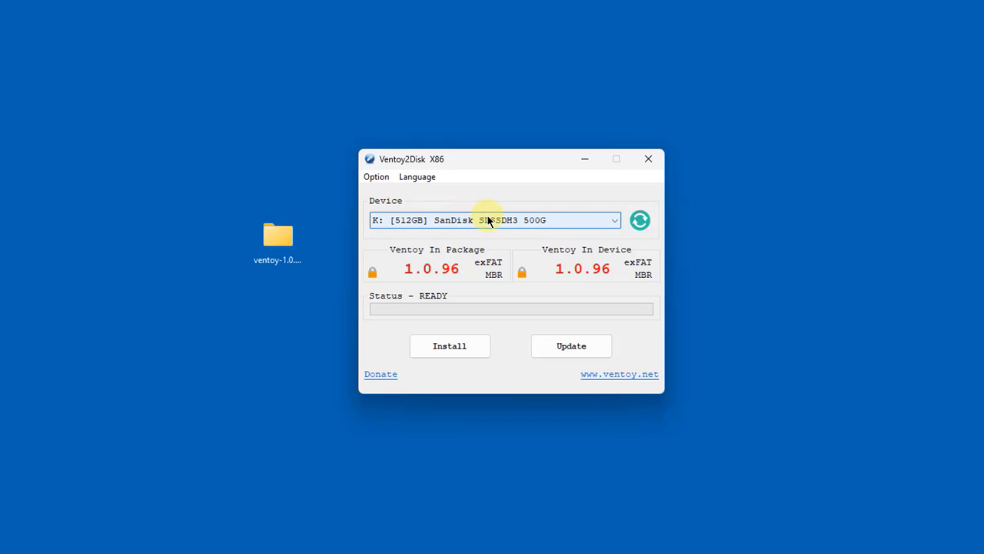
Install Ventoy onto the 512GB SanDisk drive K:, confirming the wipe with YES
click(609, 217)
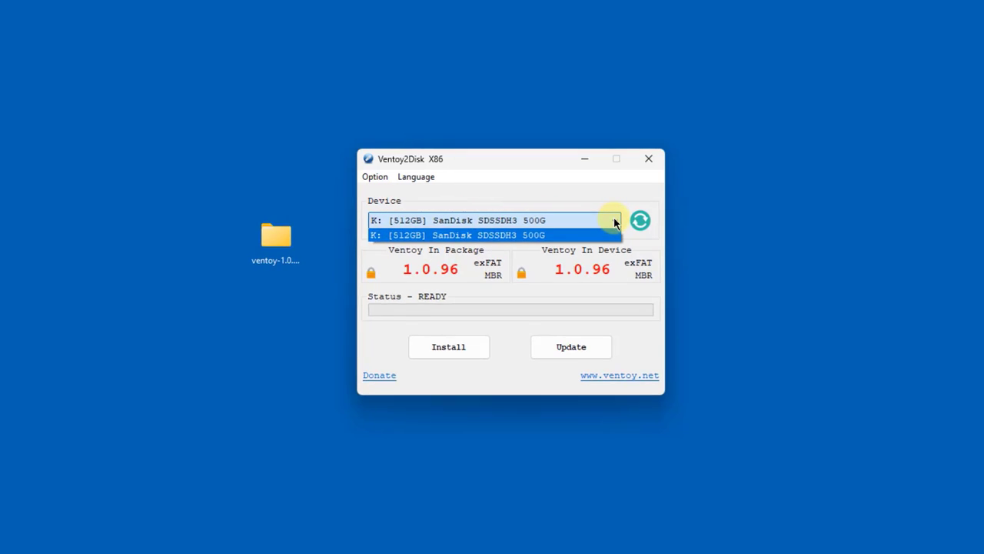
click(614, 217)
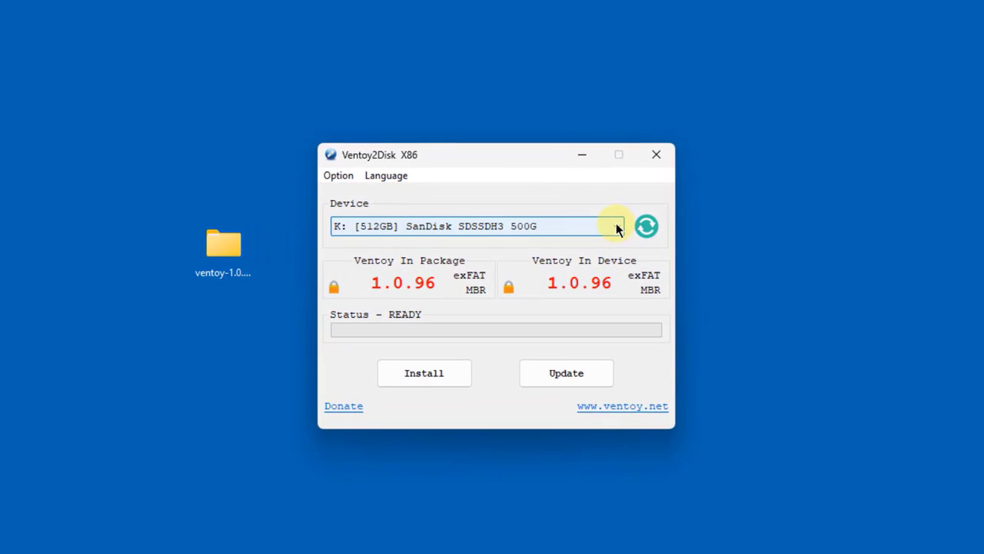
click(616, 223)
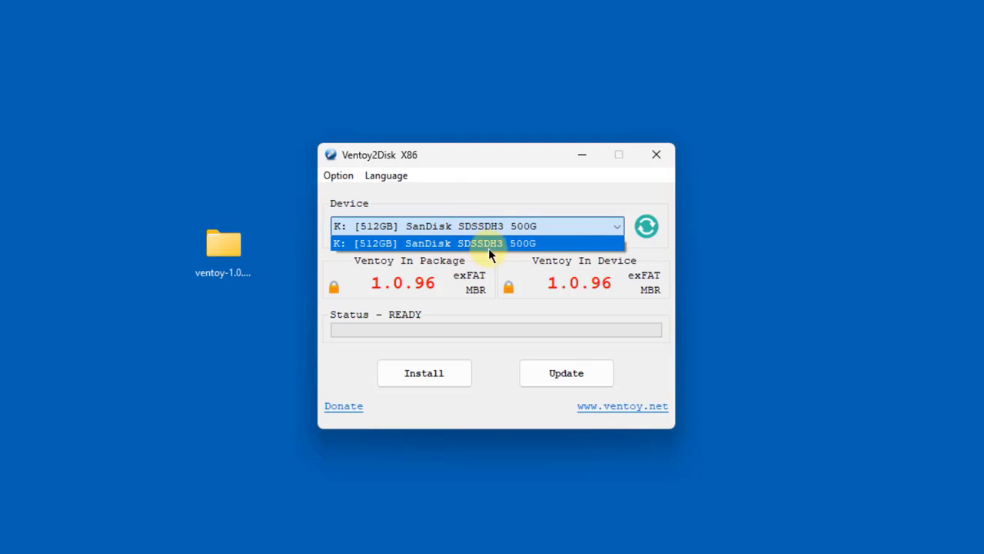
click(598, 202)
click(431, 374)
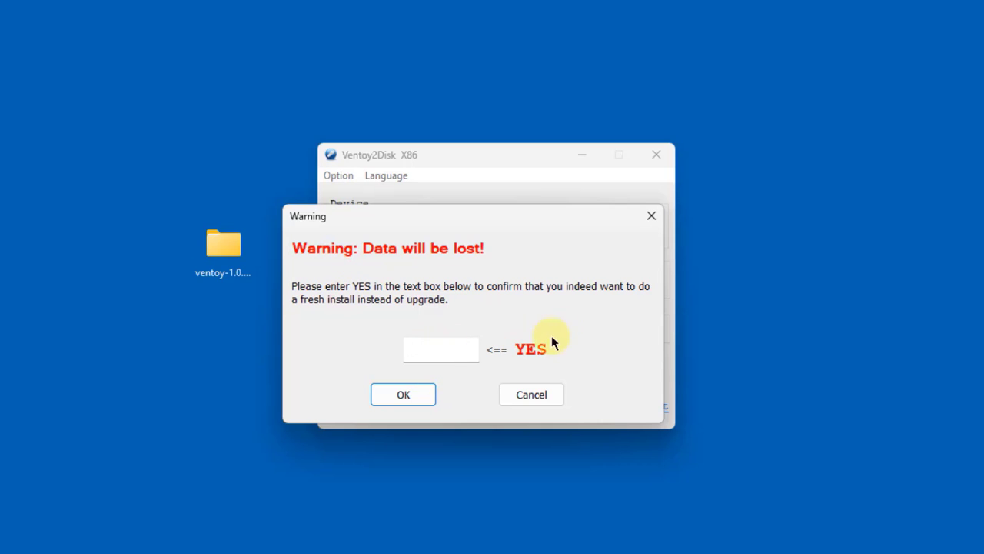
click(462, 351)
text(YES)
click(419, 395)
click(539, 389)
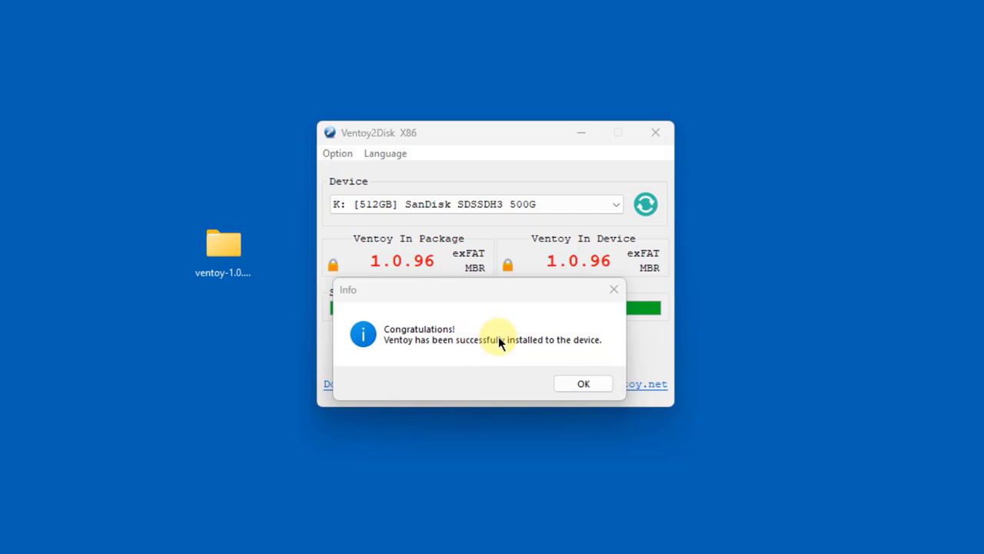
click(578, 383)
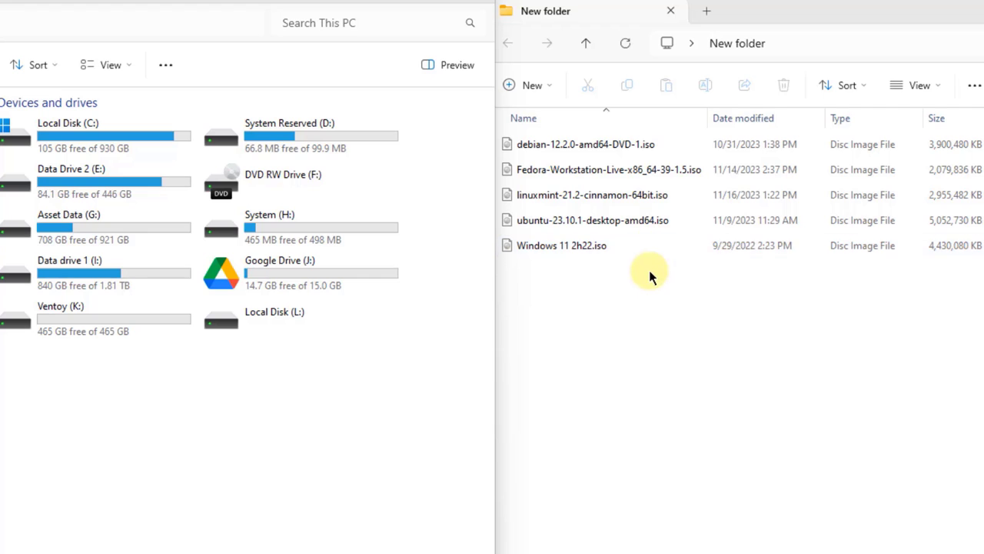
Copy the Debian, Fedora, Mint, Ubuntu and Windows 11 ISOs onto Ventoy (K:)
double_click(65, 321)
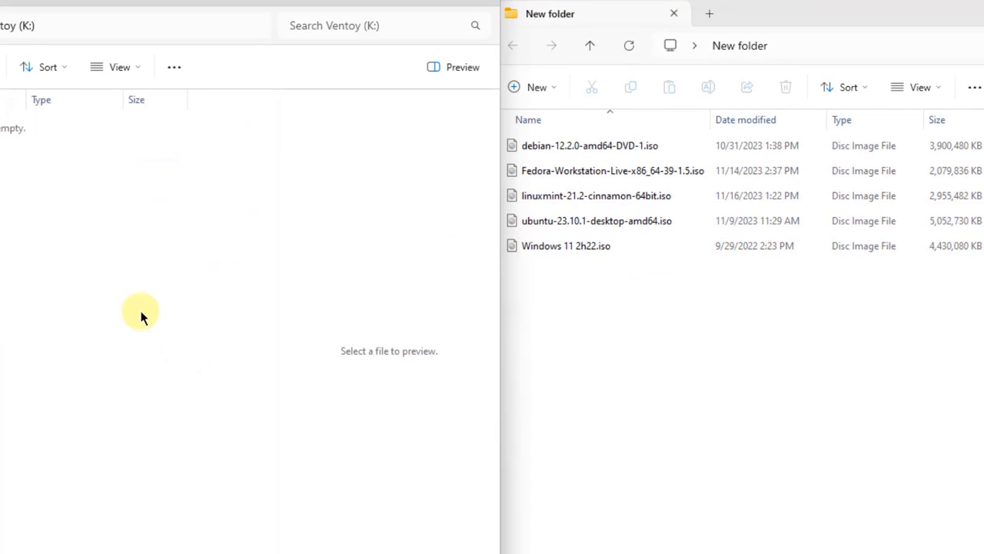
drag(609, 172, 143, 232)
click(196, 242)
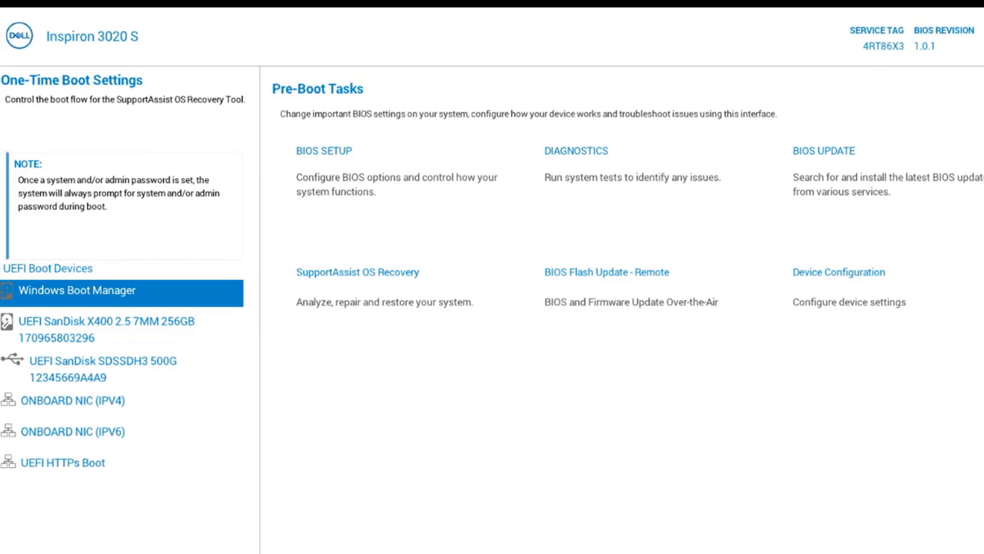
Boot from UEFI SanDisk SDSSDH3 500G in the one-time boot menu
key(Down)
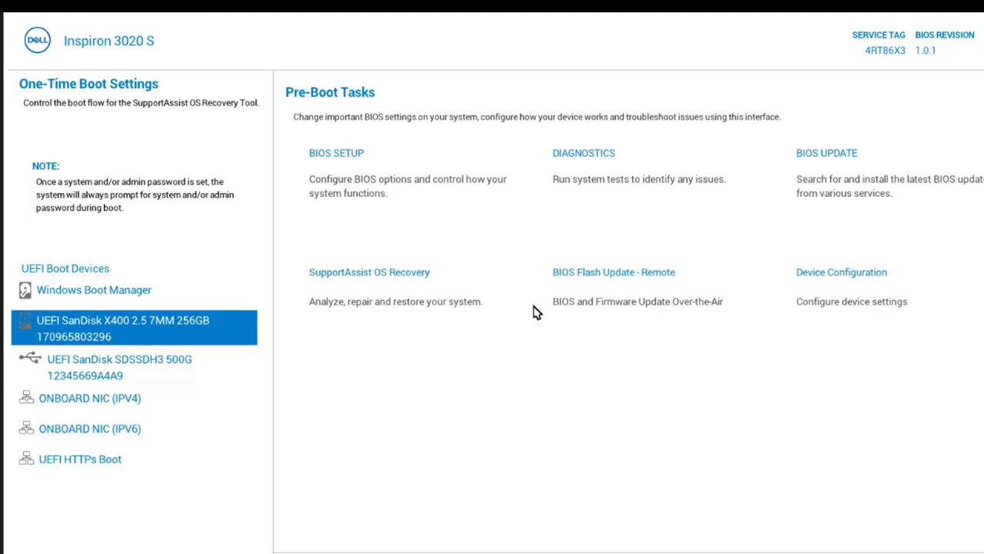
key(Down)
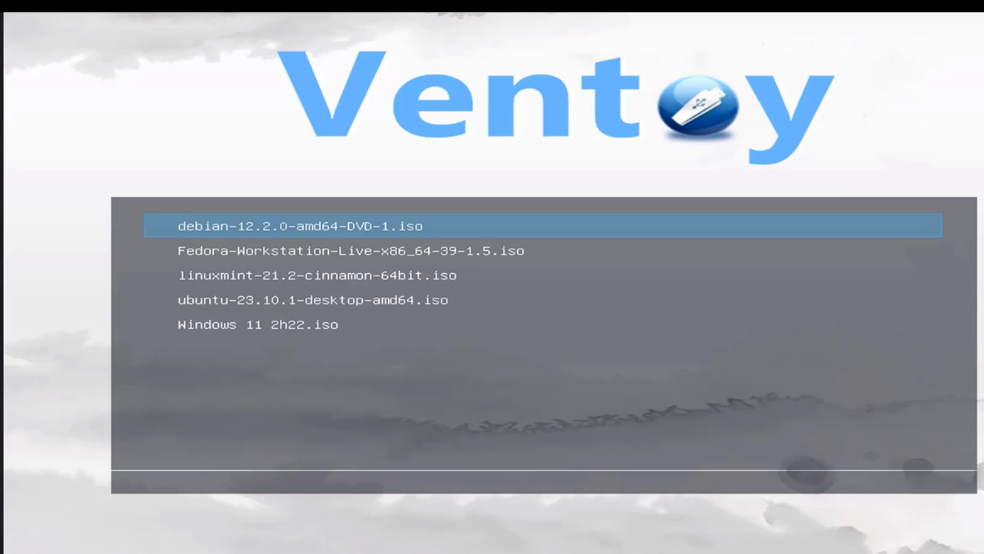
Select linuxmint-21.2-cinnamon-64bit.iso in Ventoy and boot it in normal mode
key(Down)
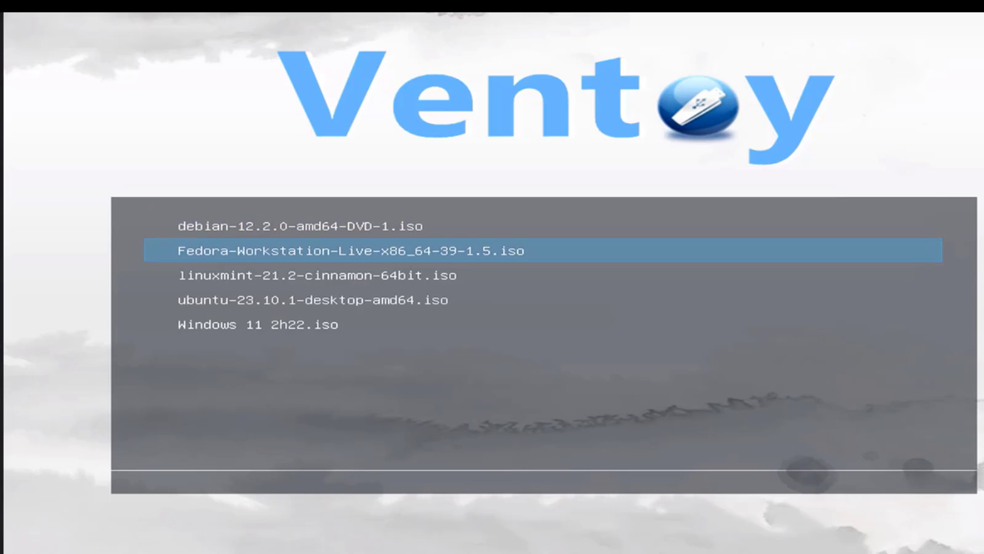
key(Down)
key(Down)
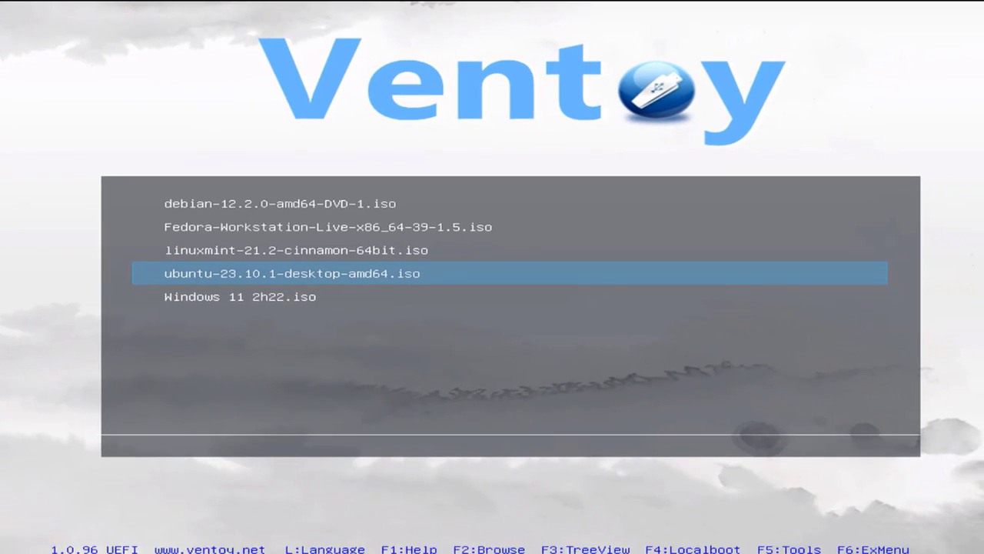
key(Down)
key(Down)
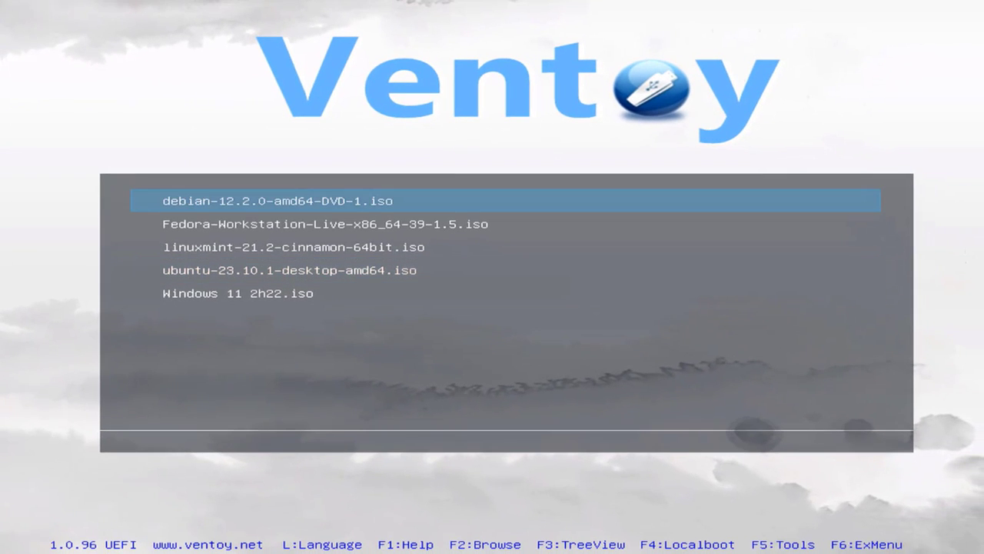
key(Down)
key(Down)
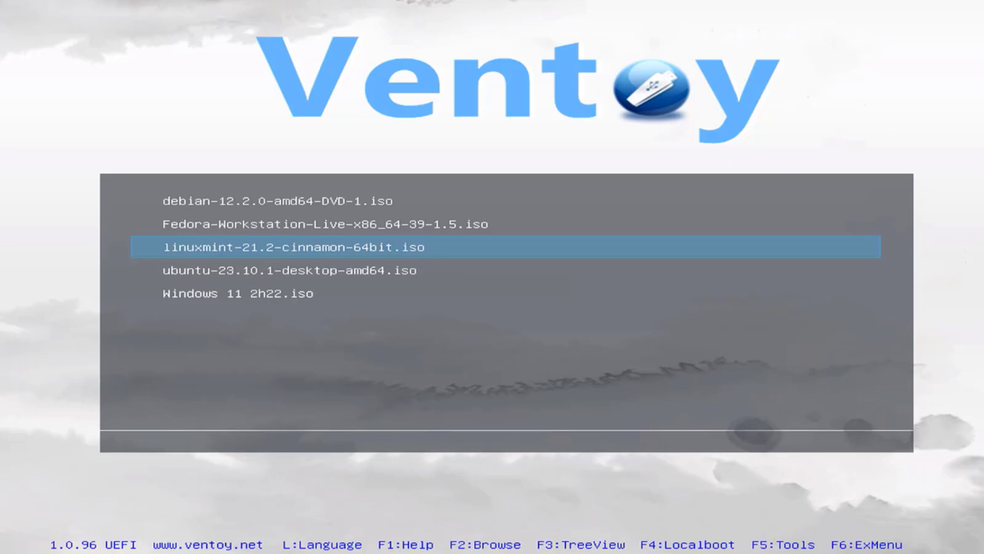
key(Return)
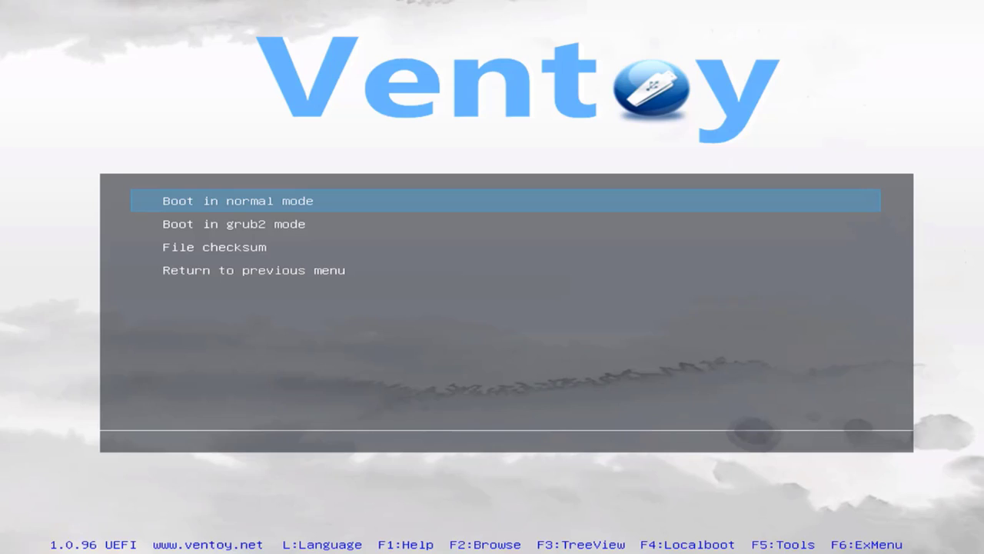
key(Return)
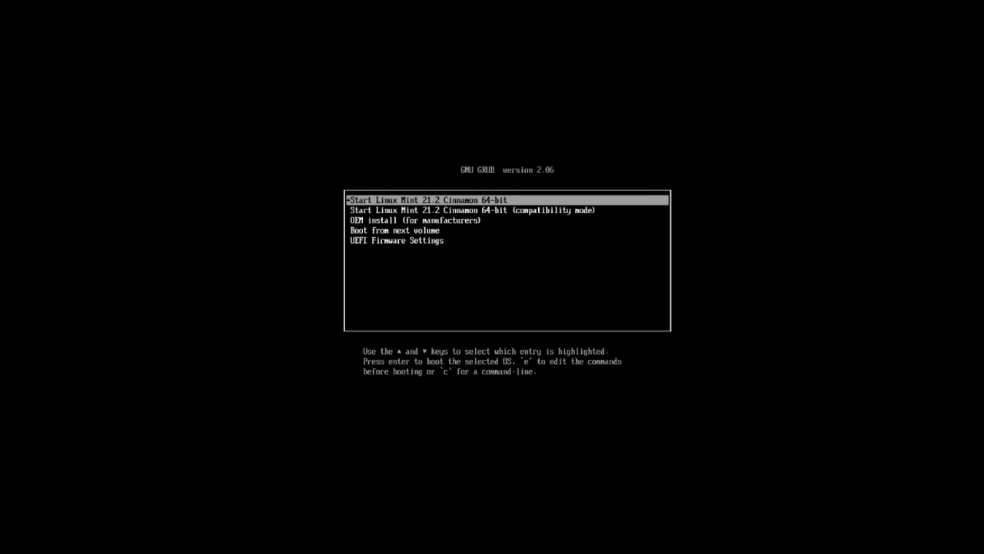
Start Linux Mint live, launch Document Viewer, then open the ubuntu ISO's boot options in Ventoy
key(Return)
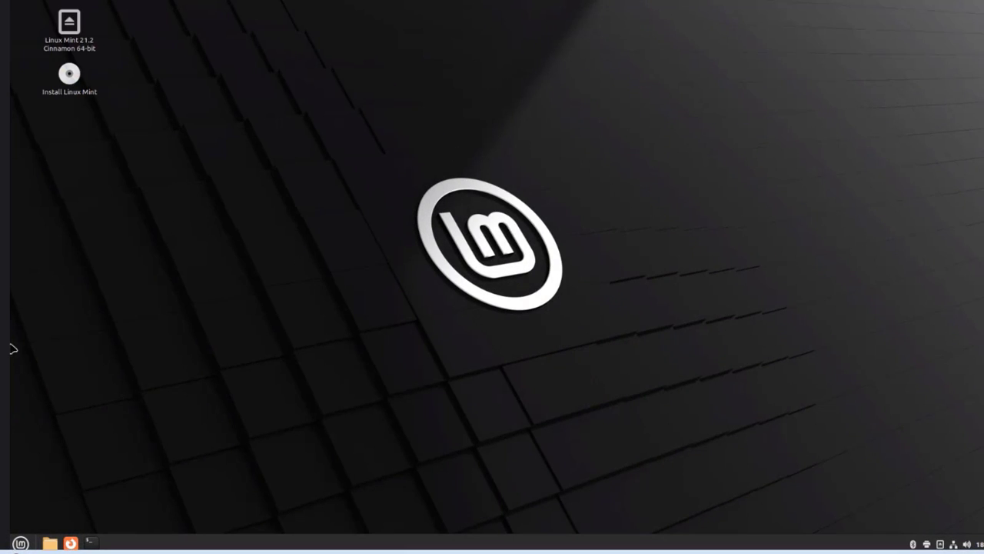
click(21, 543)
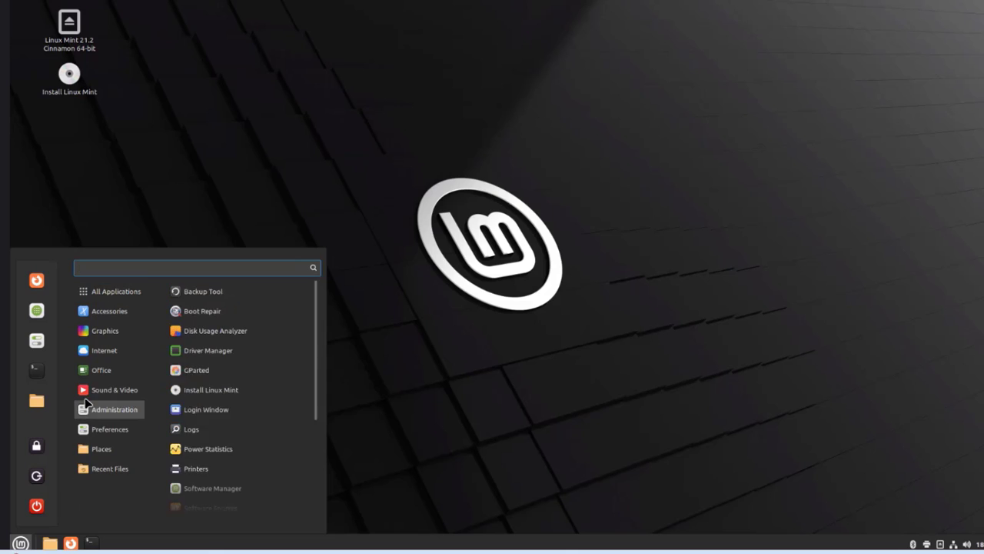
mouse_move(86, 314)
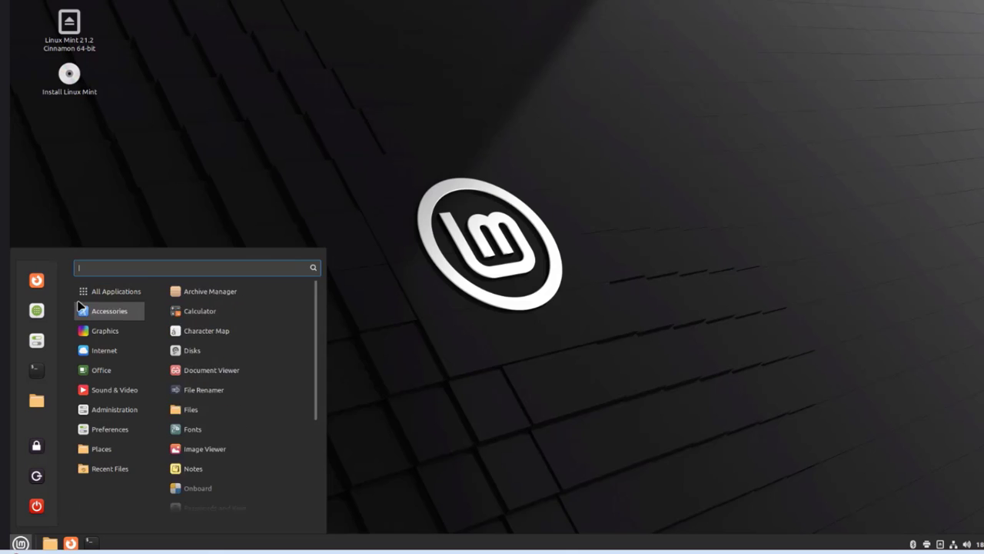
click(215, 368)
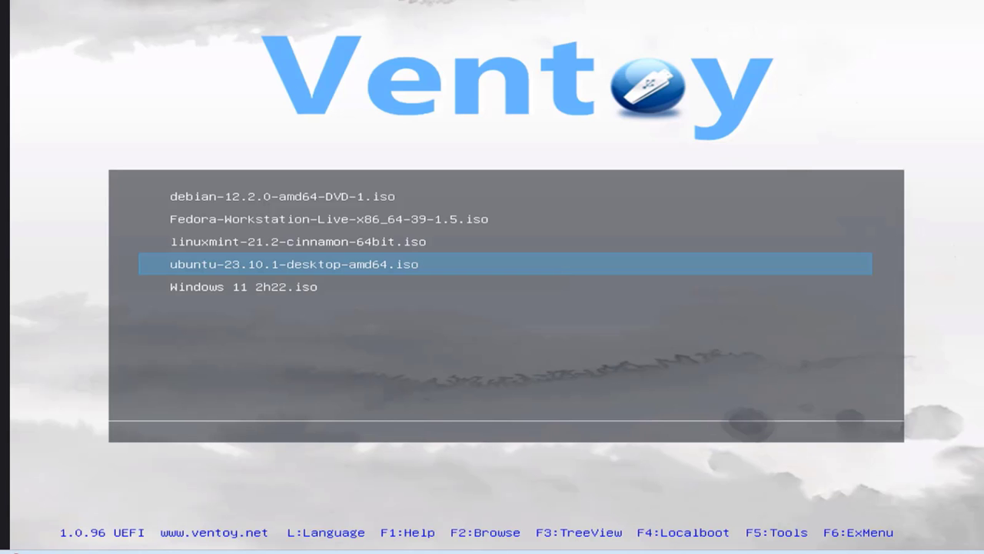
key(Return)
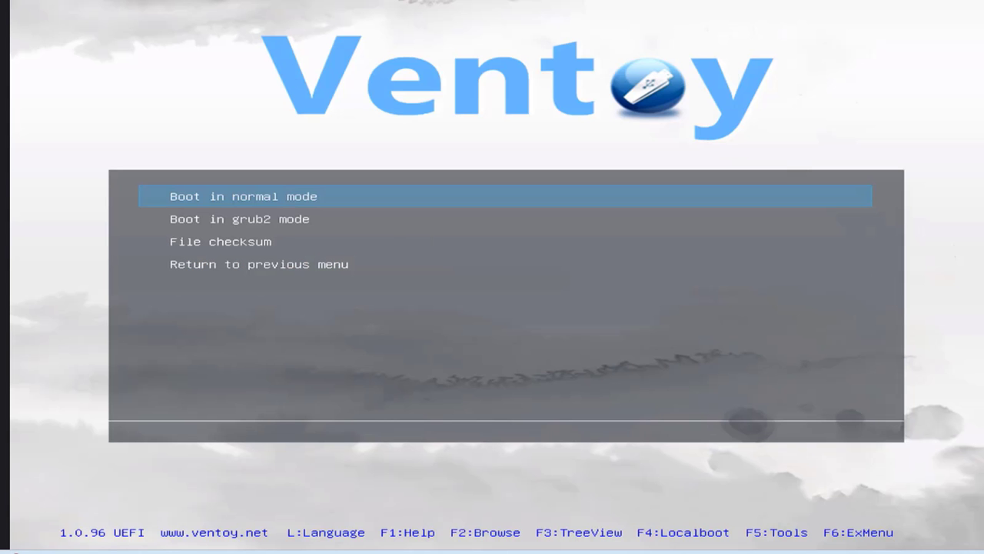
Boot the Ubuntu ISO in normal mode and choose Try Ubuntu
key(Return)
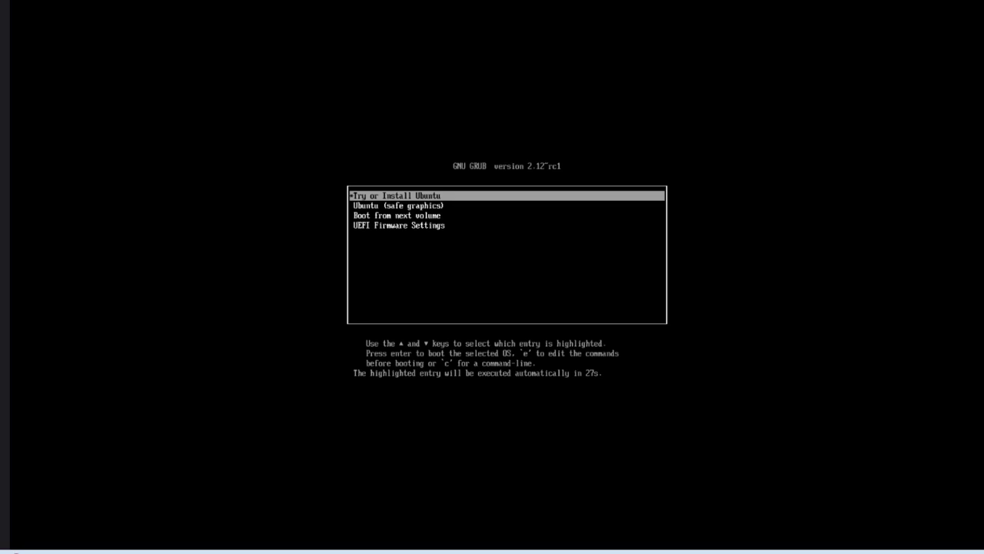
key(Return)
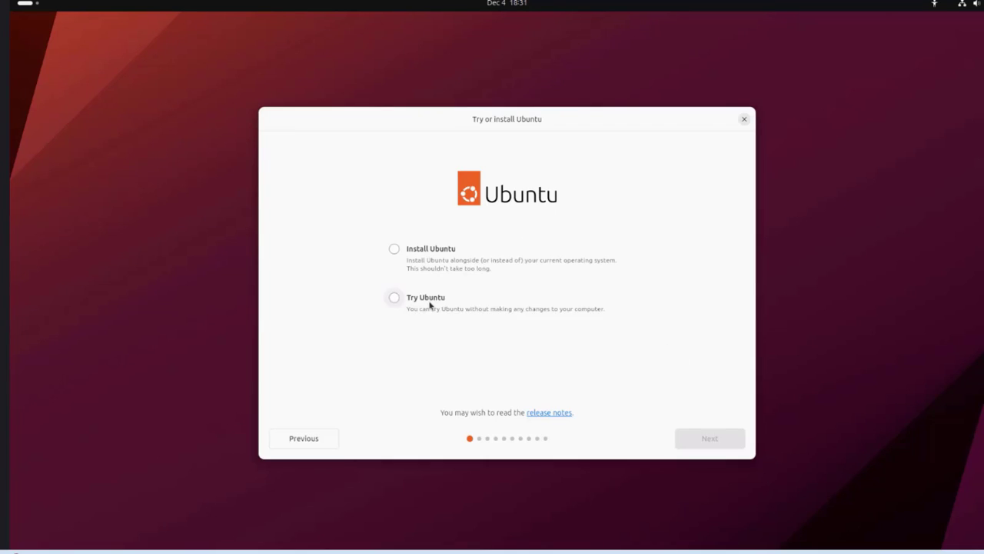
click(430, 304)
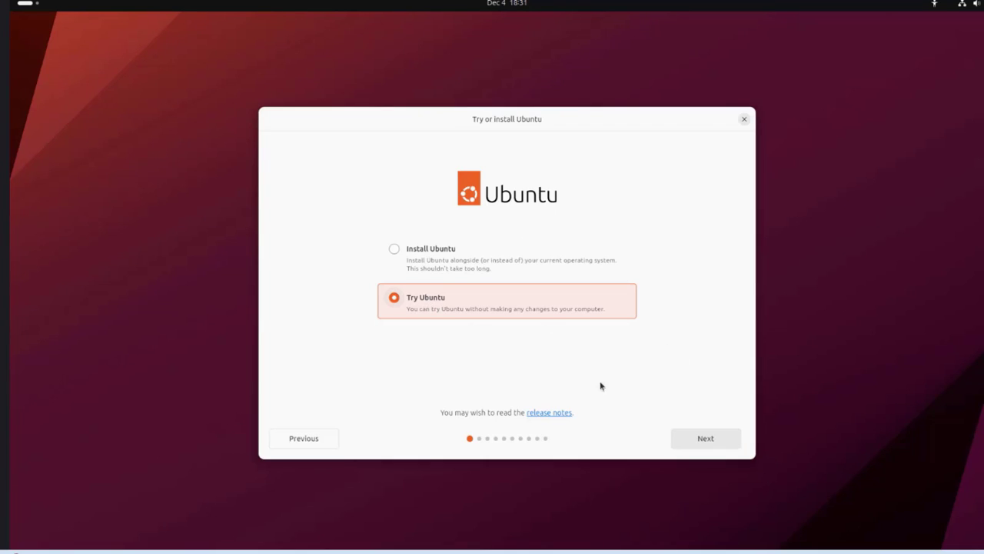
click(713, 444)
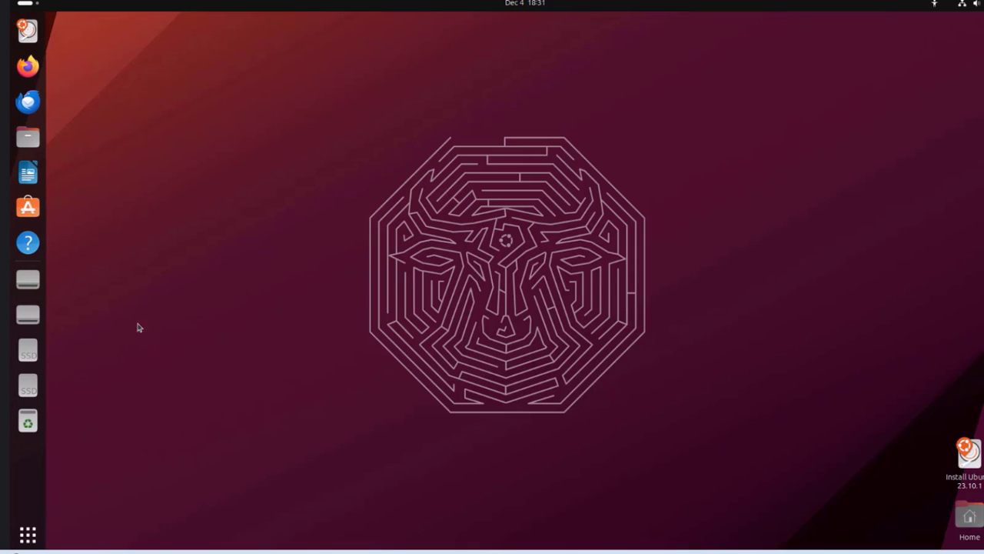
Open Show Apps and page through both pages of the app grid
click(27, 534)
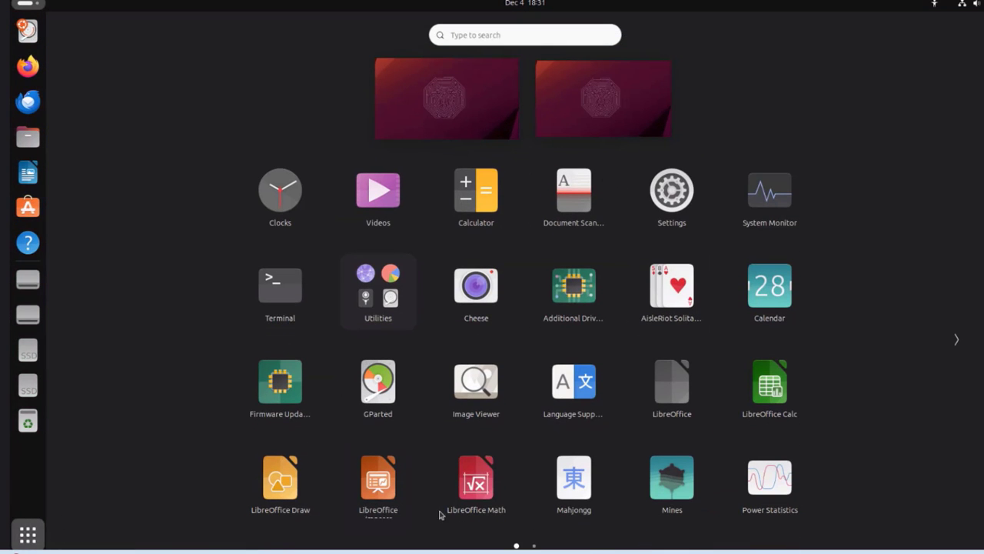
click(957, 339)
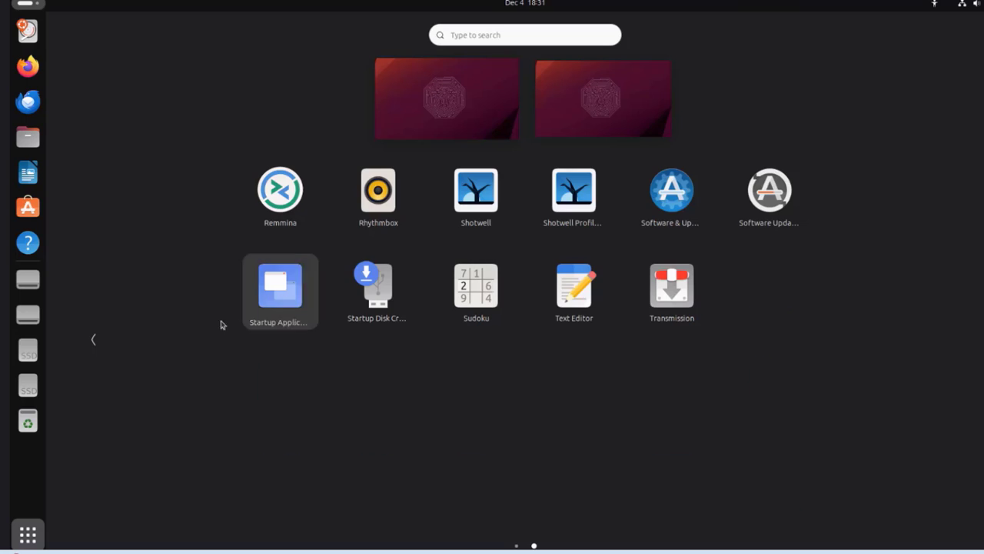
click(93, 339)
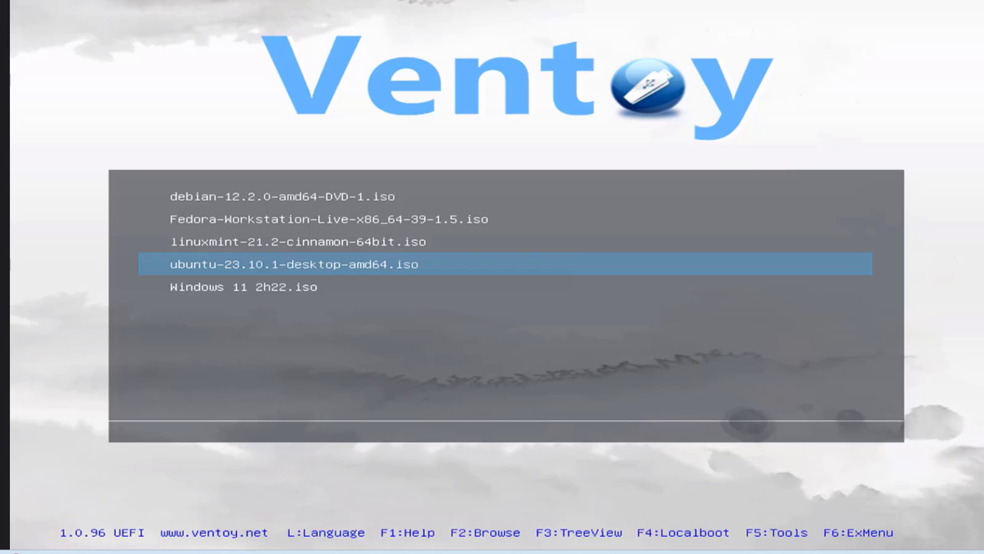
Boot Windows 11 2h22.iso in normal mode and choose Repair your computer in Setup
key(Down)
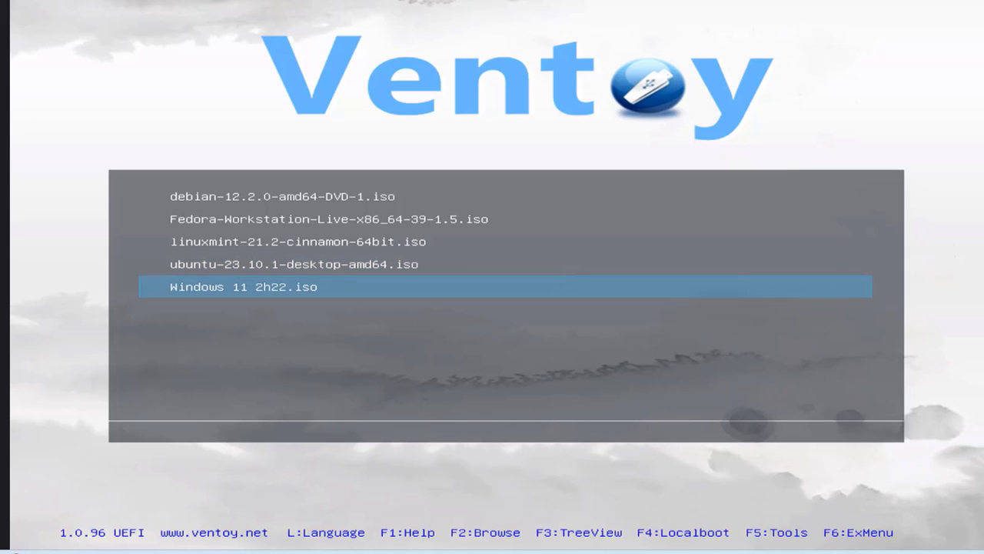
key(Return)
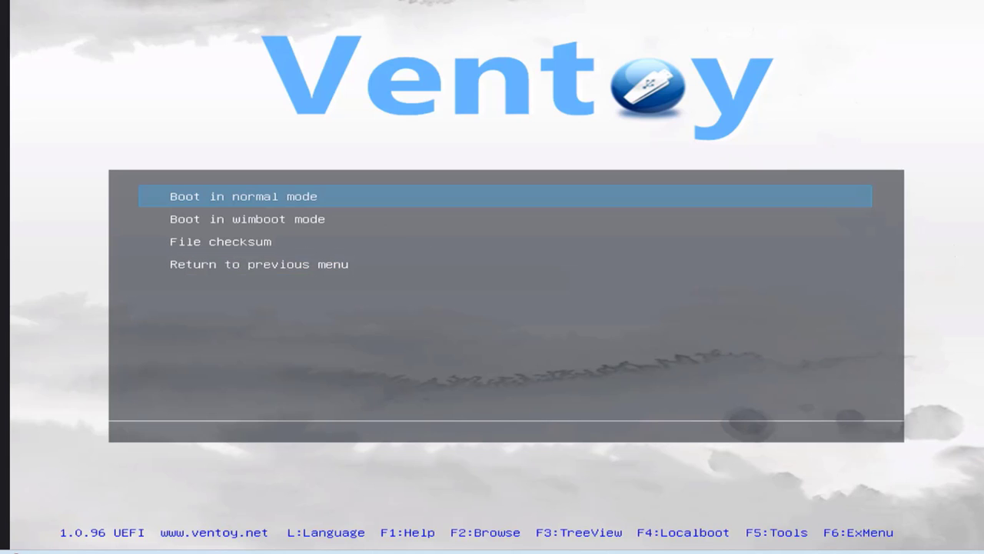
key(Return)
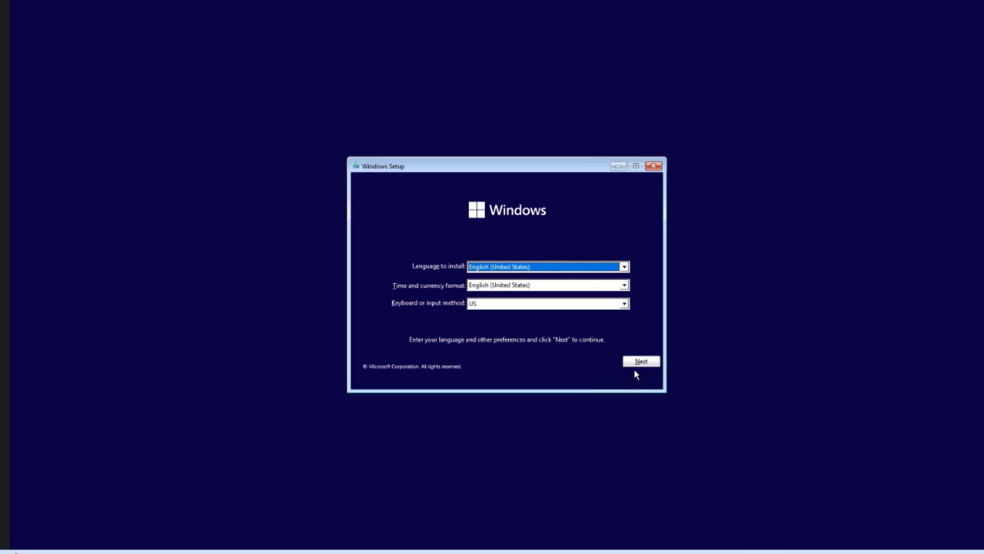
click(640, 363)
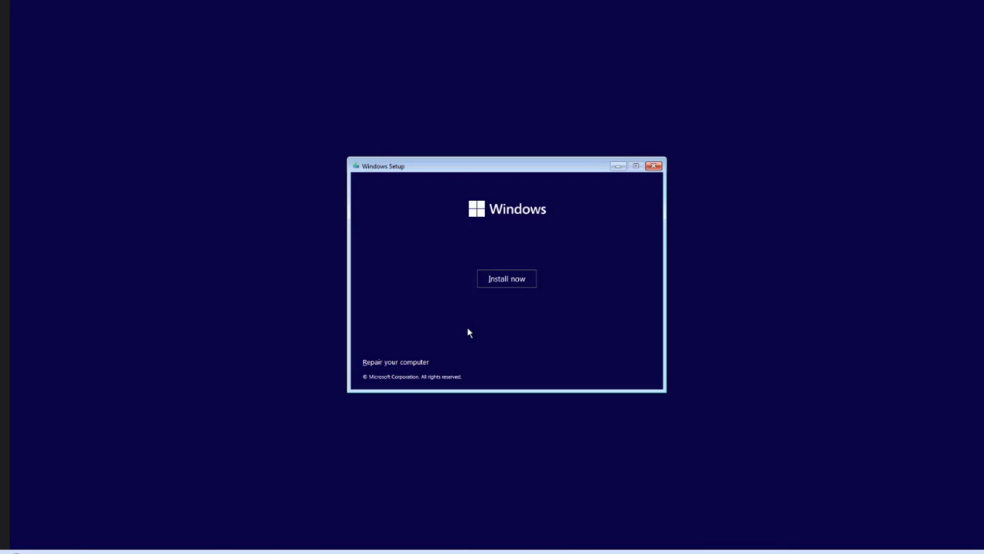
click(403, 362)
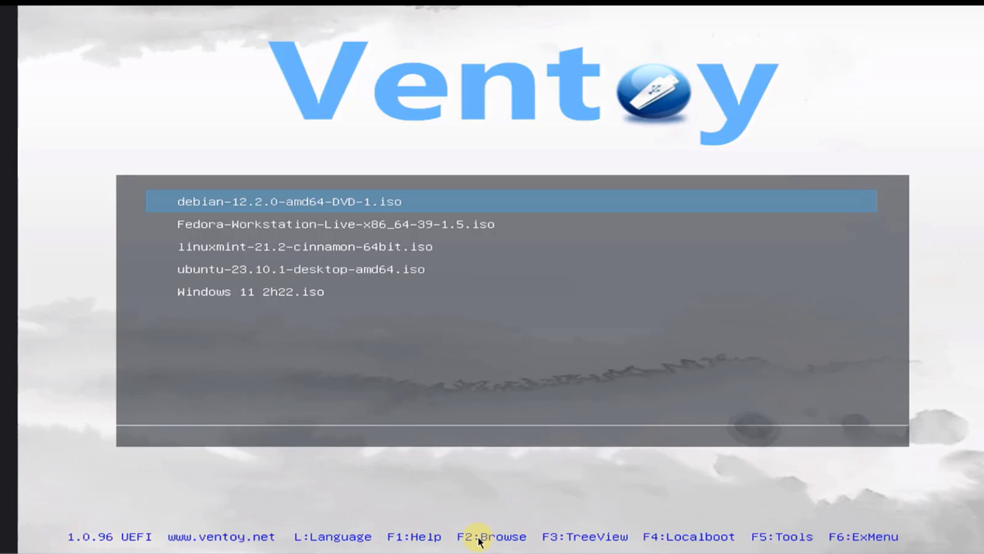
Browse the 238.36GB NTFS partition's software folder and pick the 5.19GB Windows Server 2019 ISO
key(F2)
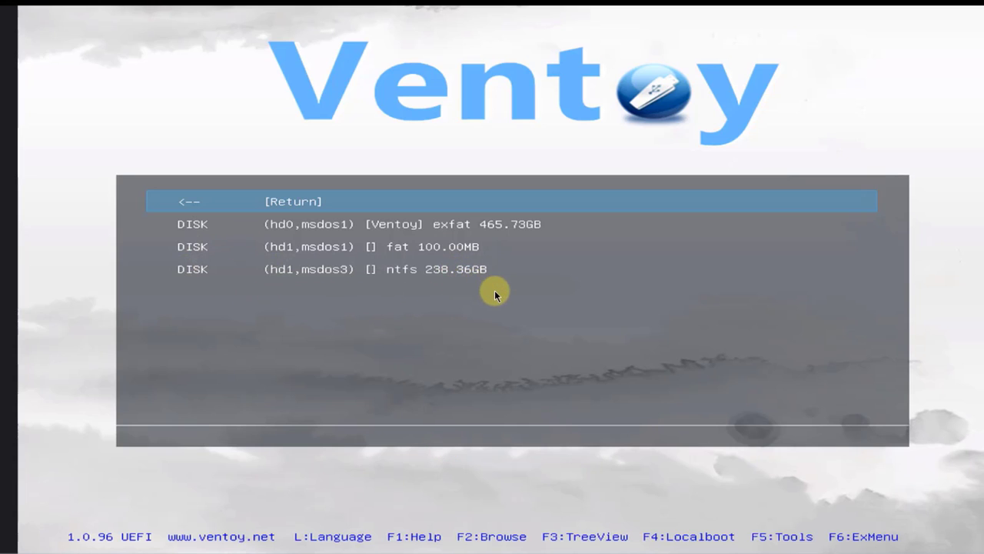
key(Down)
key(Down)
key(Down)
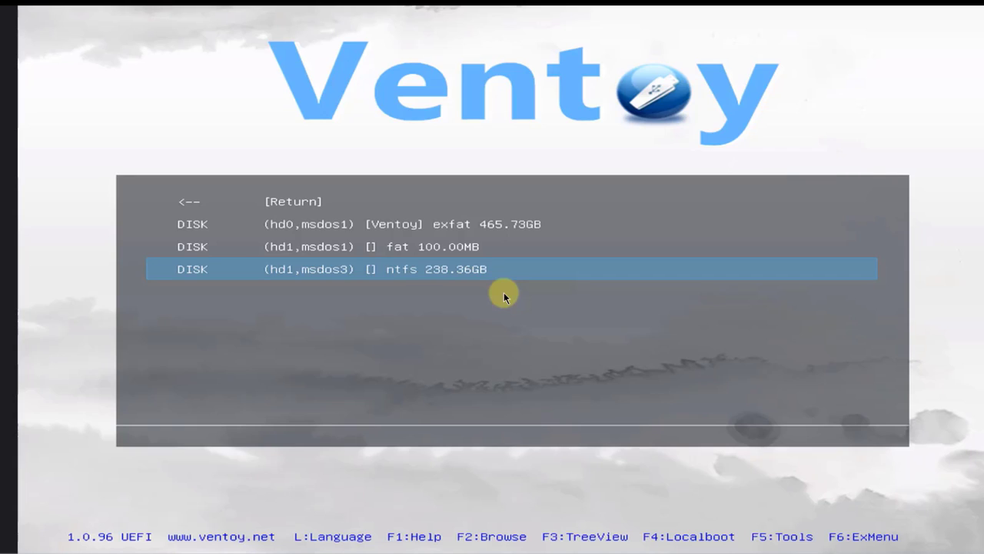
key(Return)
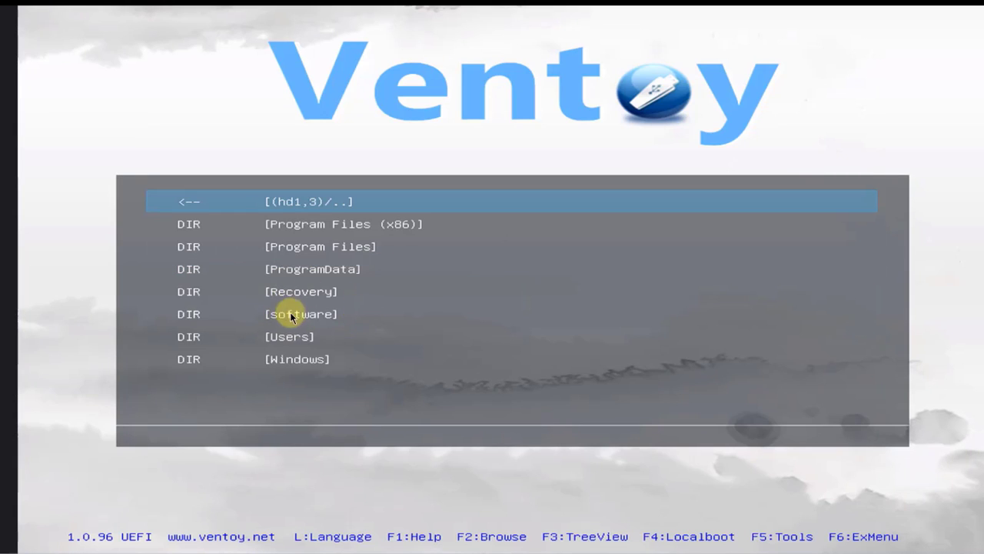
key(Down)
key(Down)
key(Down)
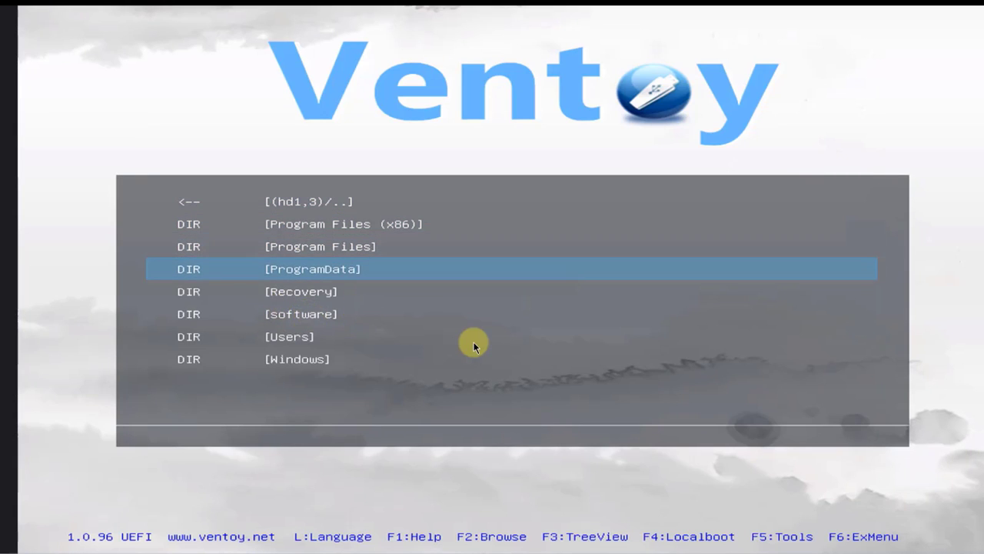
key(Down)
key(Down)
key(Return)
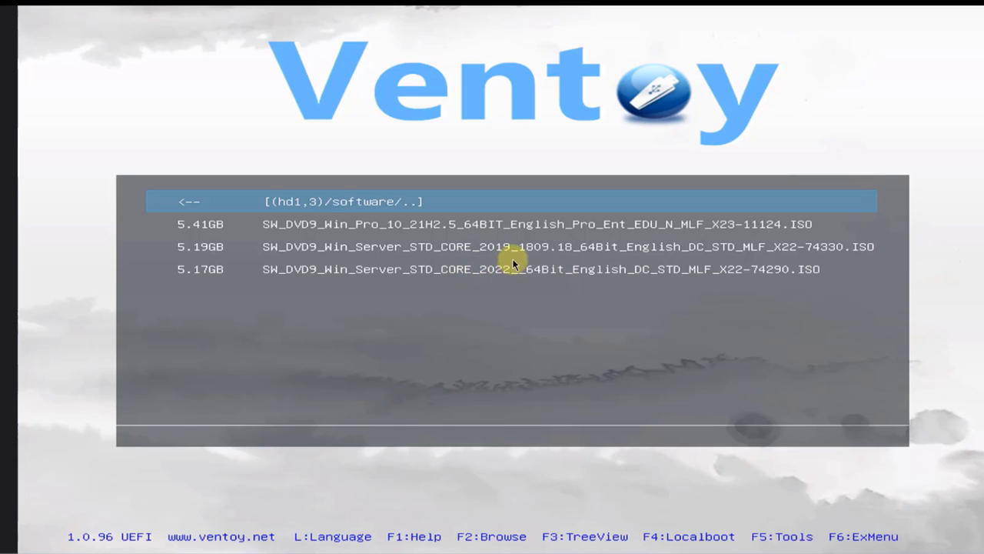
key(Down)
key(Down)
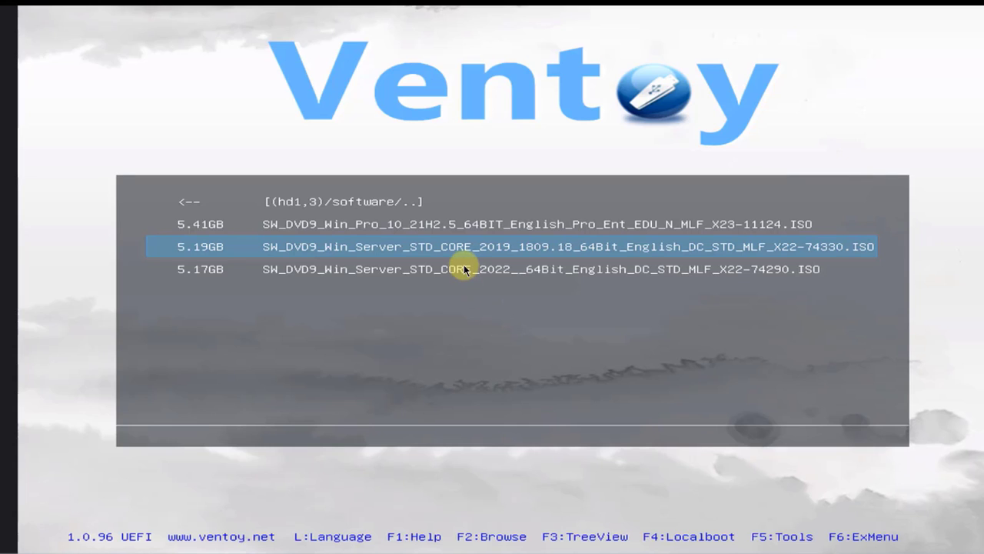
key(Return)
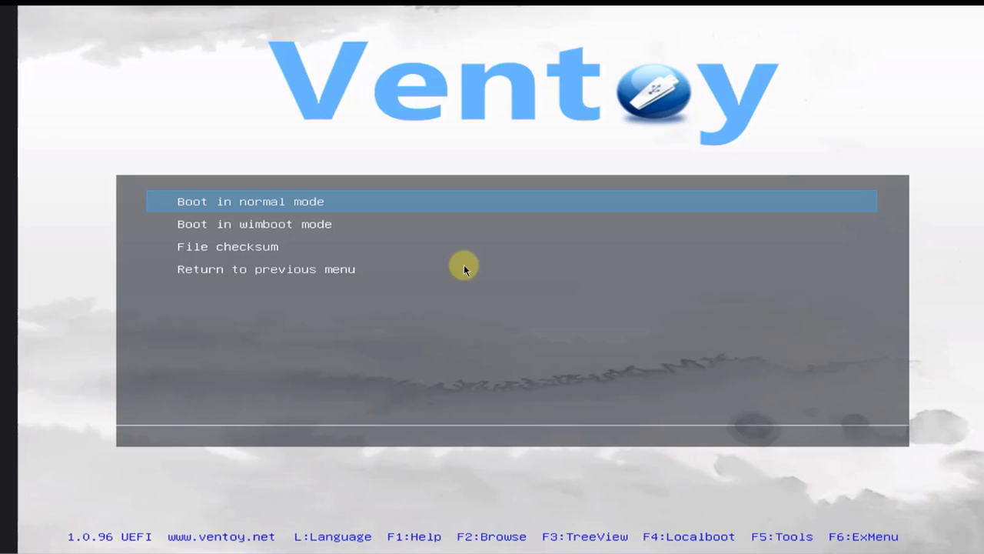
Boot the Server 2019 ISO in normal mode and accept English (United States) language defaults
key(Return)
key(Return)
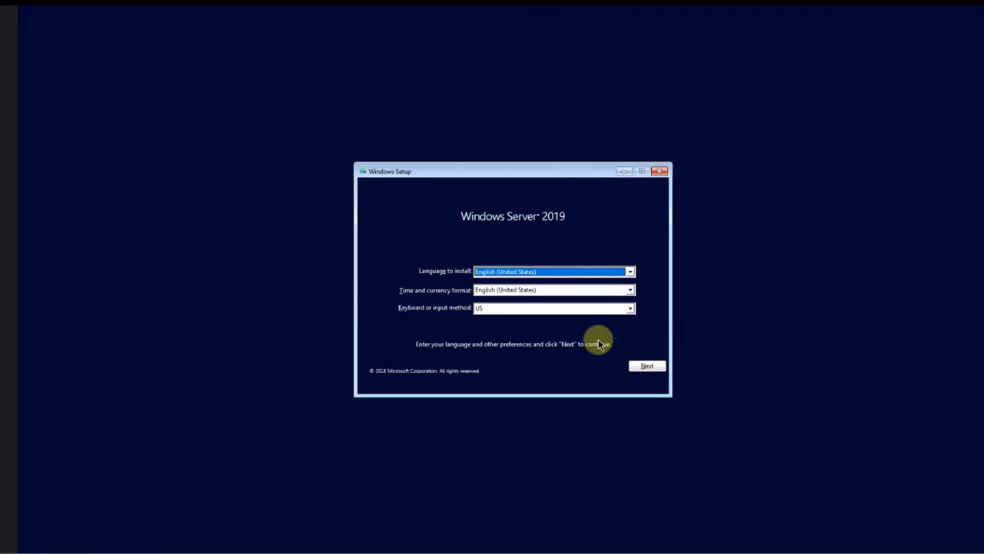
click(638, 365)
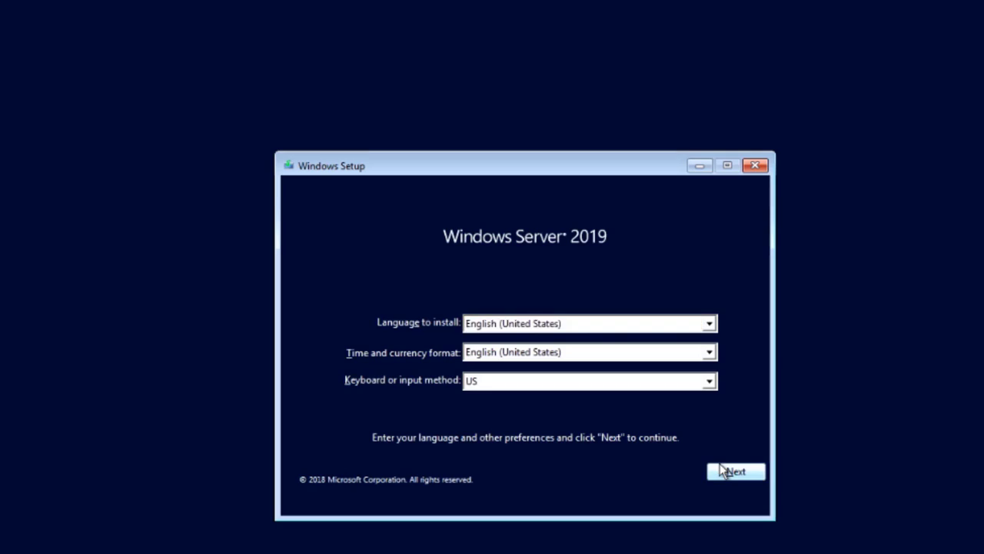
click(731, 472)
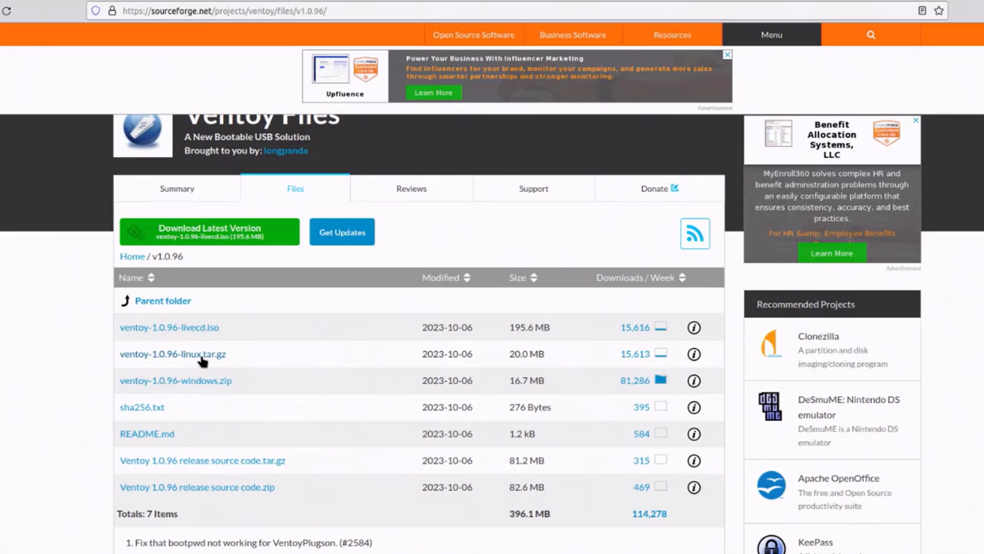
Download ventoy-1.0.96-linux.tar.gz from the ventoy.net Downloads page
click(201, 355)
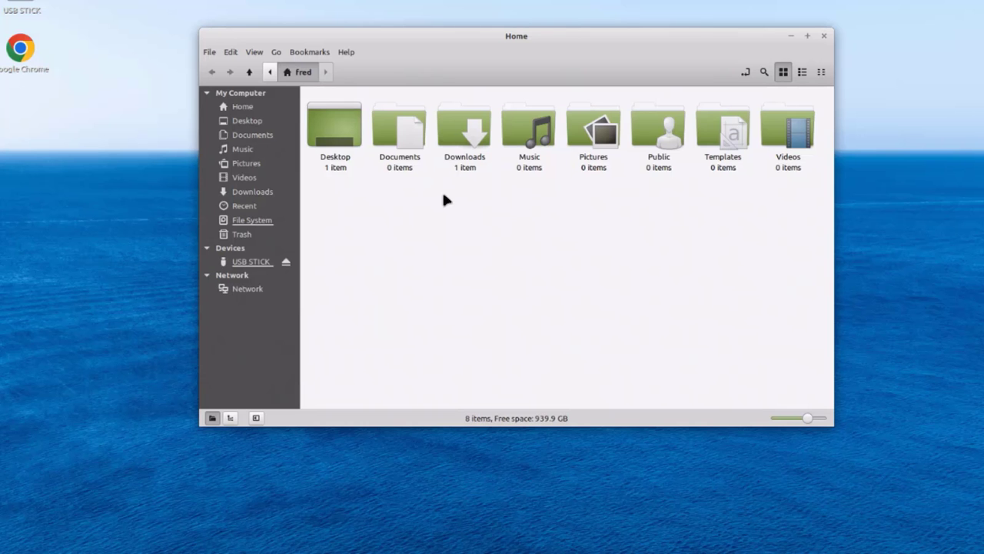
Extract the ventoy-1.0.96 tarball in Downloads using Extract Here, then close Nemo
double_click(470, 135)
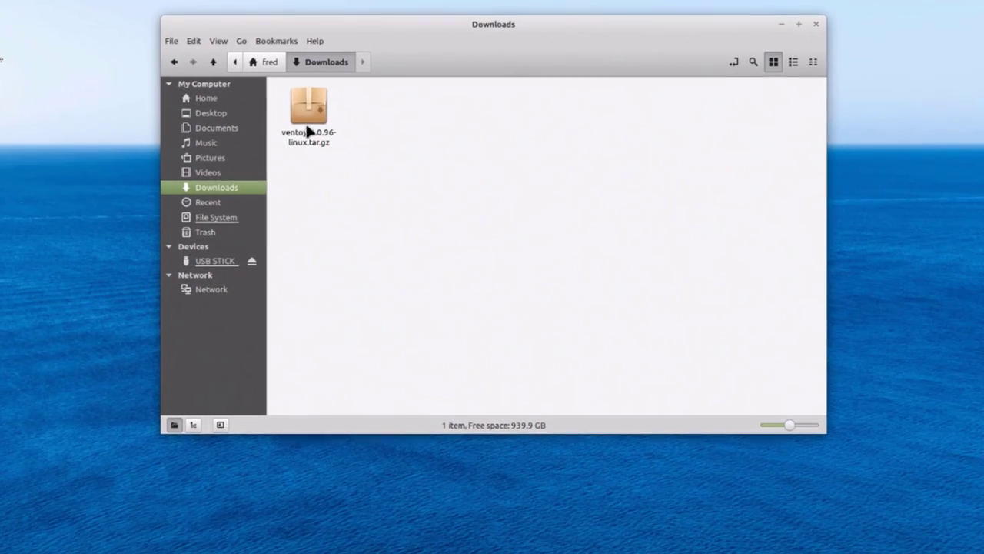
right_click(308, 111)
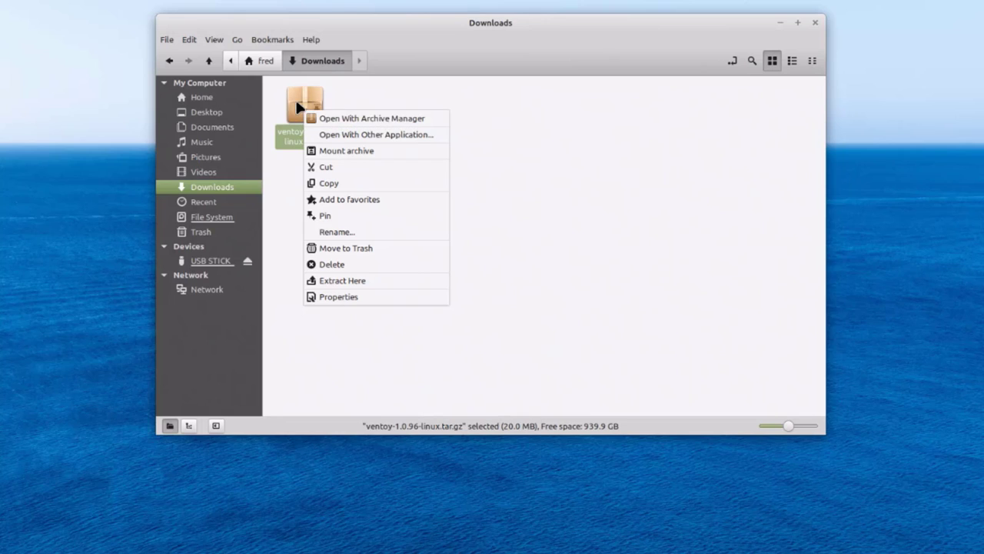
click(342, 281)
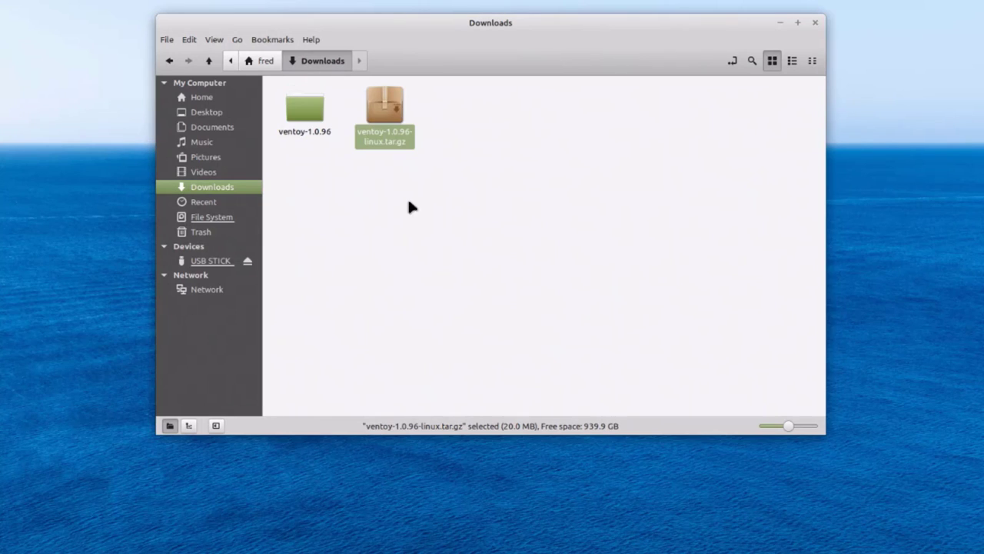
click(815, 22)
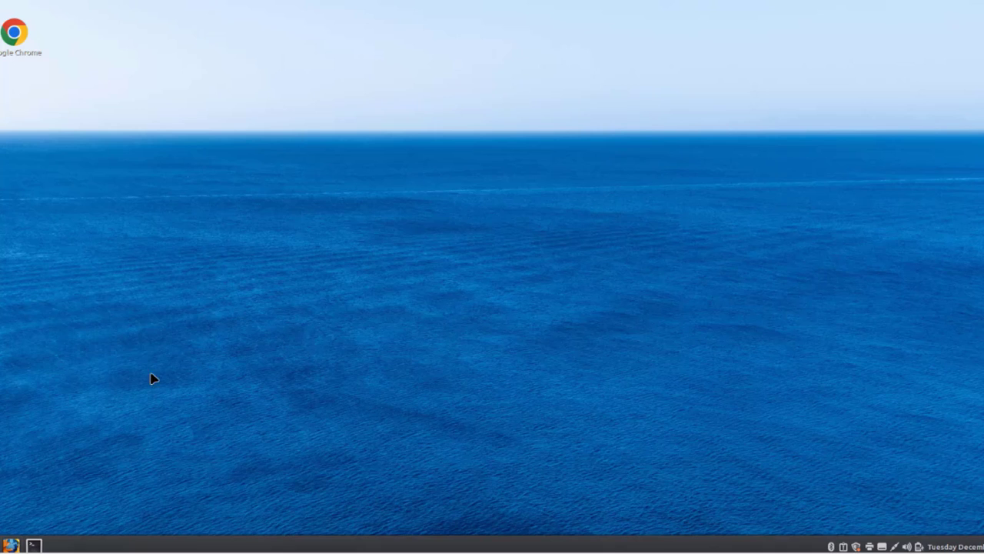
In a new terminal, list the home folder, cd into Downloads and list its files
click(34, 546)
text(ls)
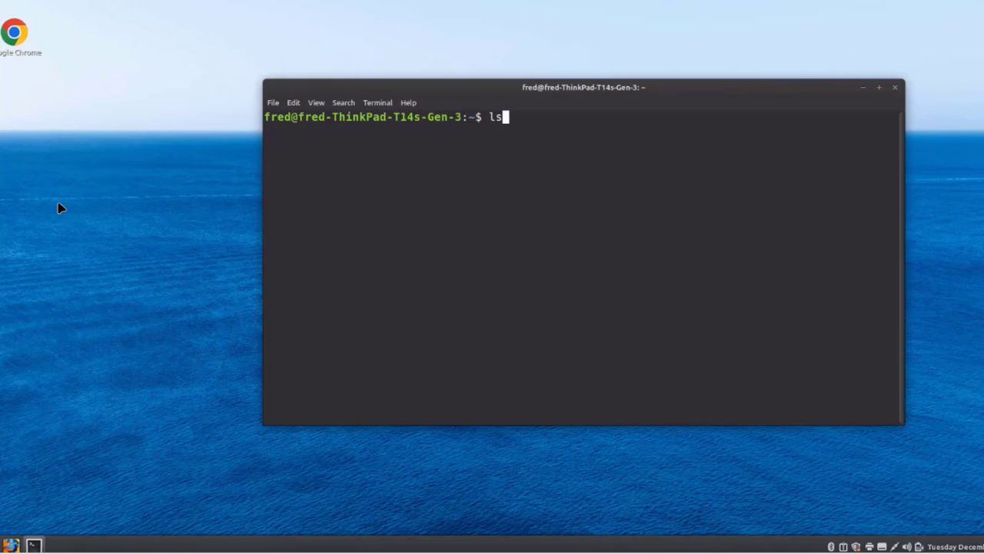
key(Return)
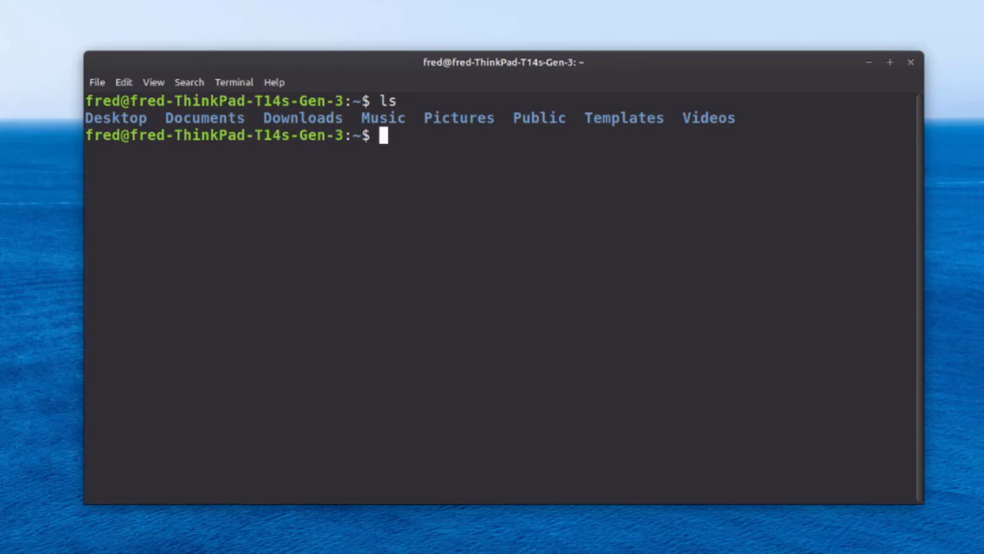
text(cd Downloads)
key(Return)
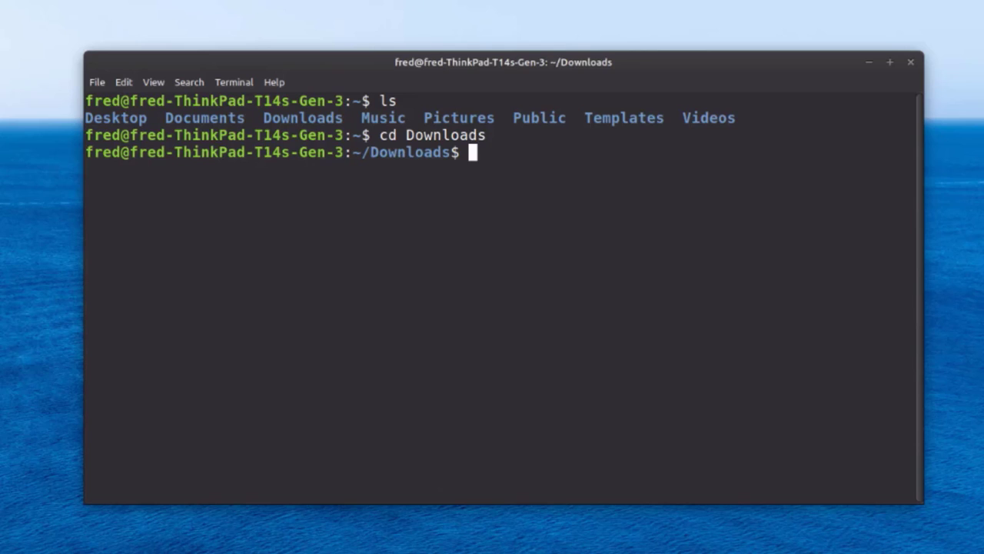
text(ls)
key(Return)
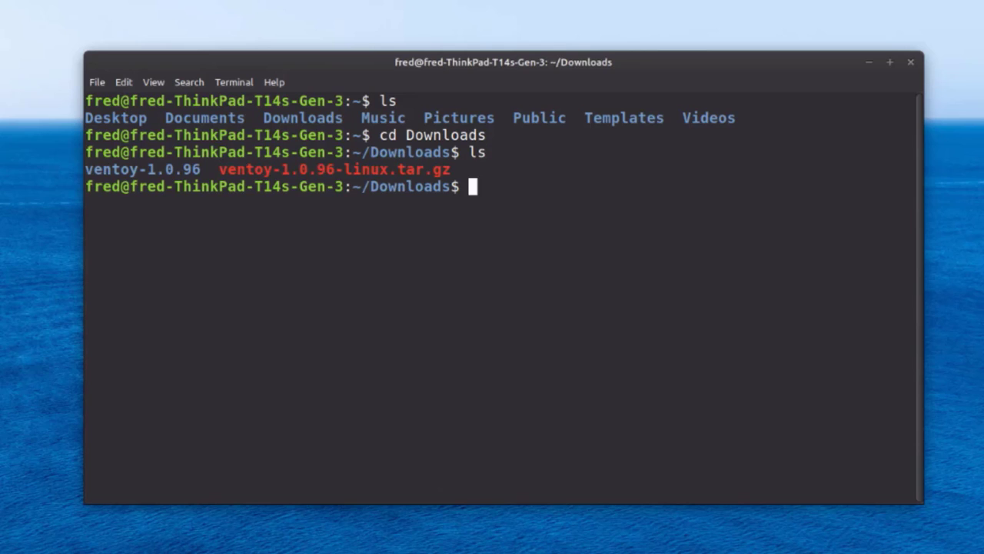
Enter the ventoy-1.0.96 folder, list it, and run ./VentoyGUI.x86_64
text(cd ventoy-)
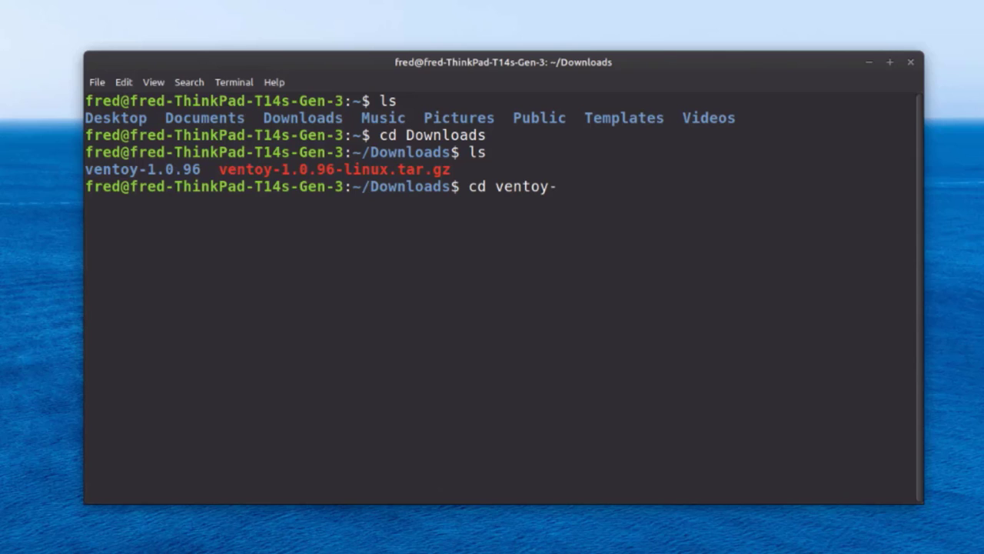
text(1.0.96)
key(Return)
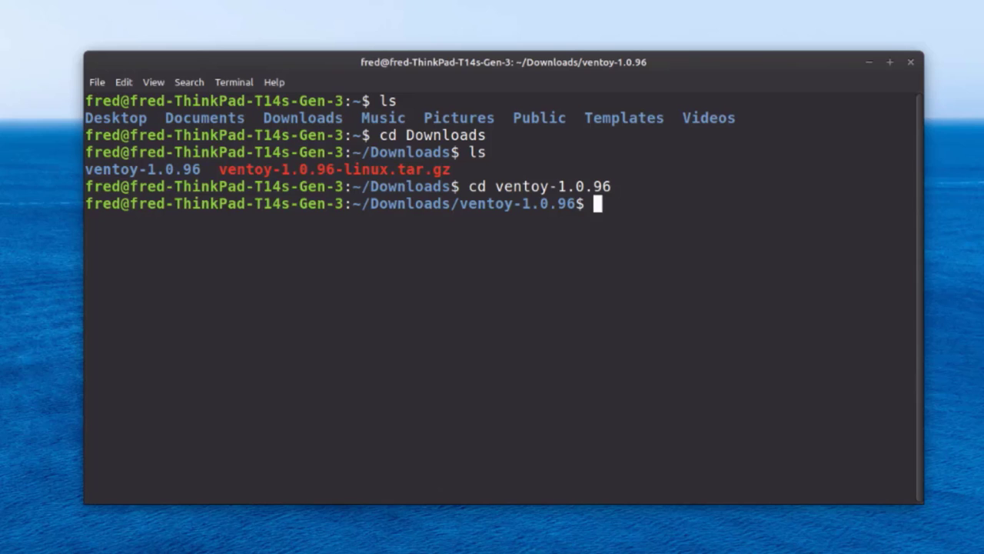
text(ls)
key(Return)
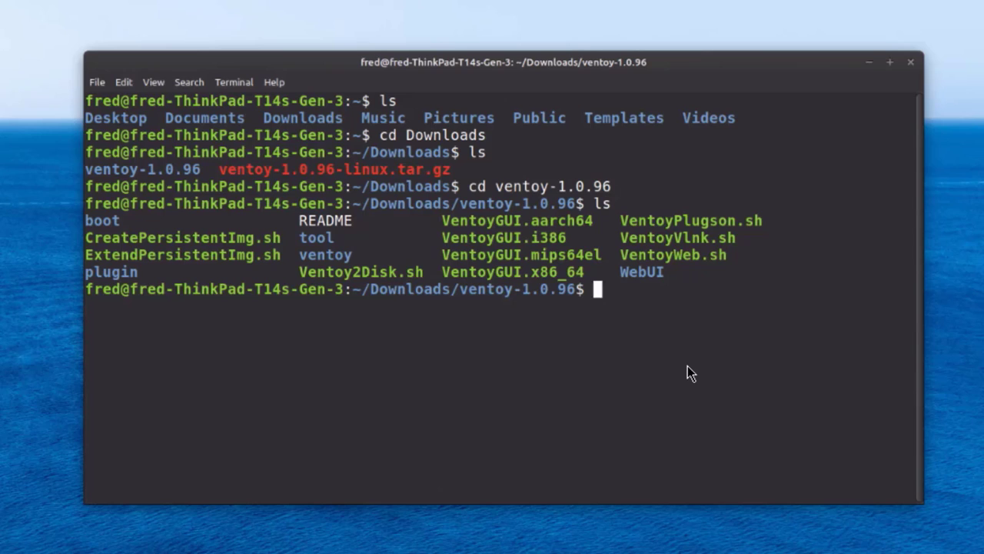
text(./VentoyGUI.x86_)
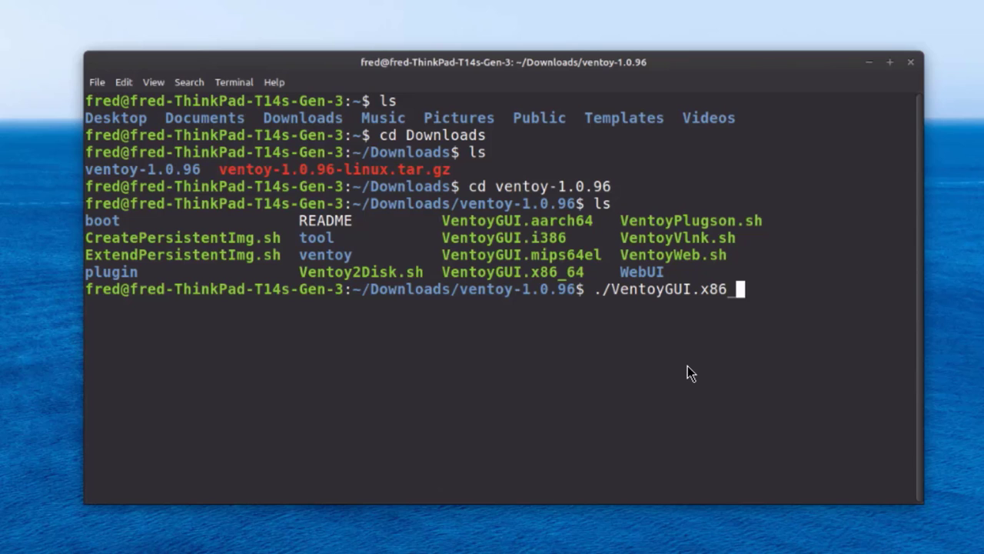
text(64)
key(Return)
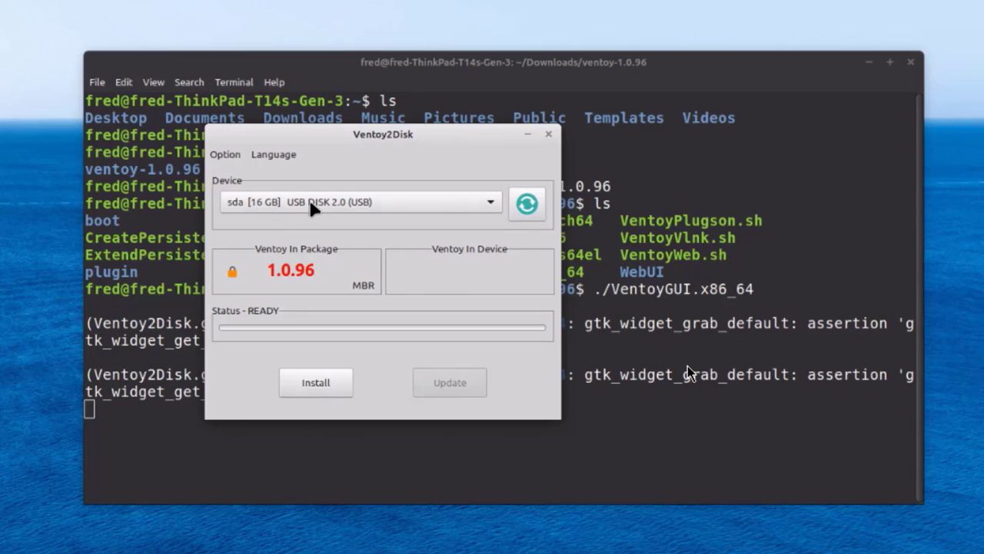
Install Ventoy 1.0.96 to the 16 GB sda USB disk, confirming both format warnings
click(316, 388)
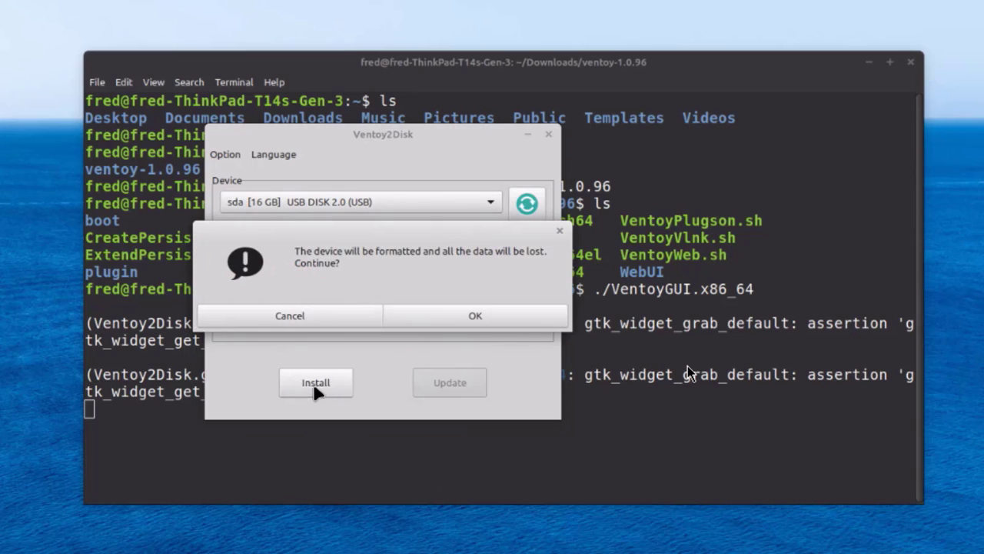
click(456, 318)
click(456, 318)
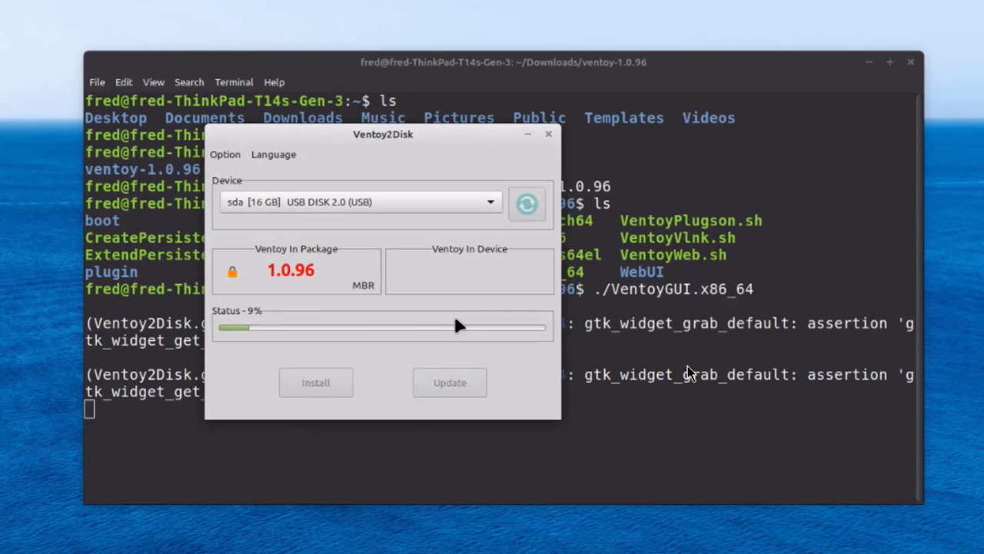